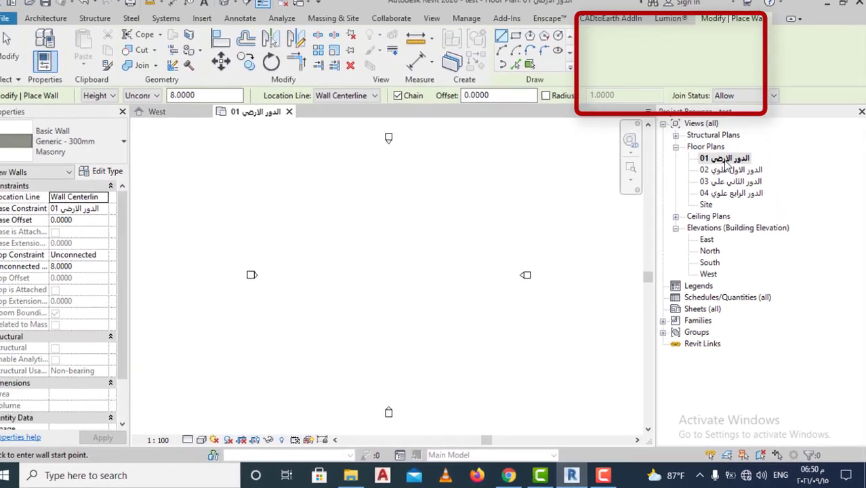
Step: Exit the Wall tool, restart it, then cancel so no tool is running in floor plan 01
{"action": "key", "text": "Escape"}
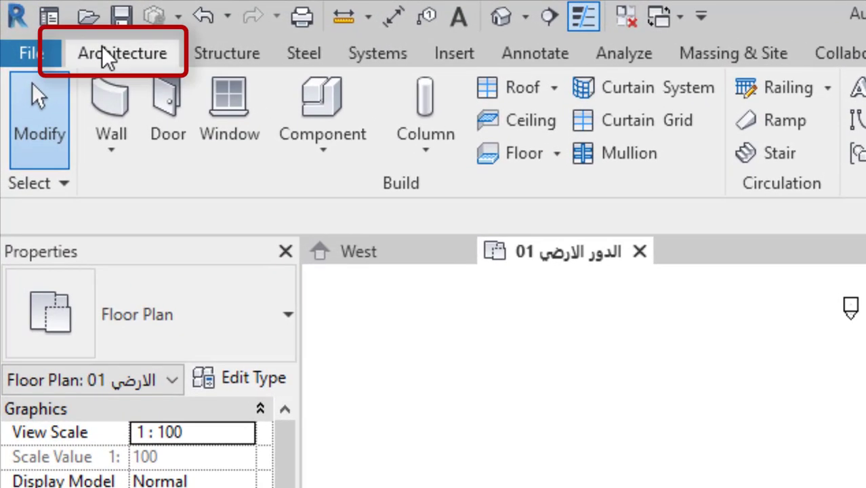
{"action": "left_click", "coordinate": [105, 98]}
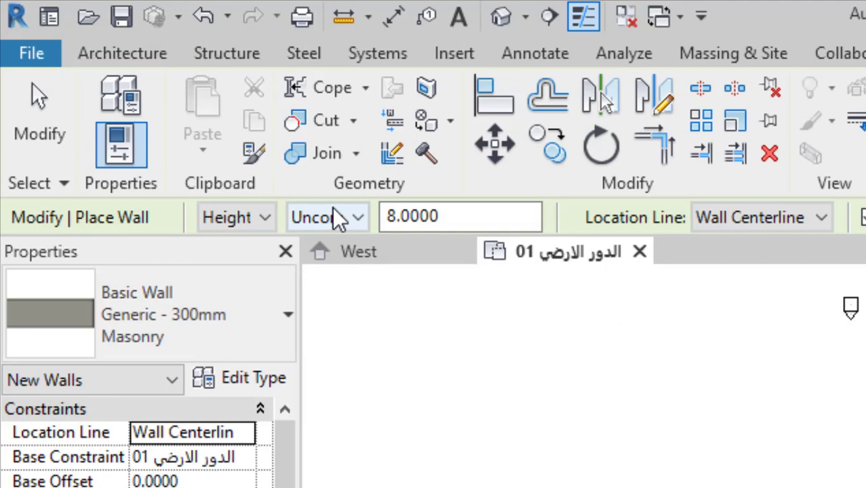
{"action": "key", "text": "Escape"}
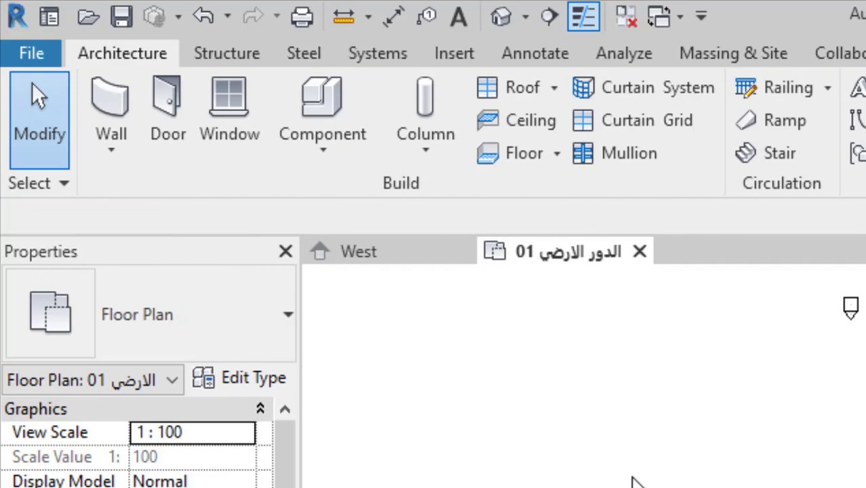
Step: Restart the Wall tool with WA and pick Generic - 200mm from the Type Selector
{"action": "key", "text": "w"}
{"action": "key", "text": "a"}
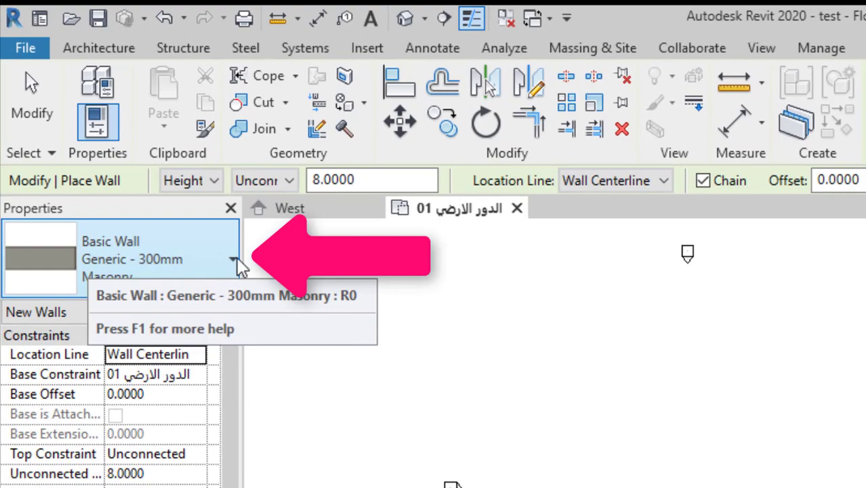
{"action": "left_click", "coordinate": [233, 259]}
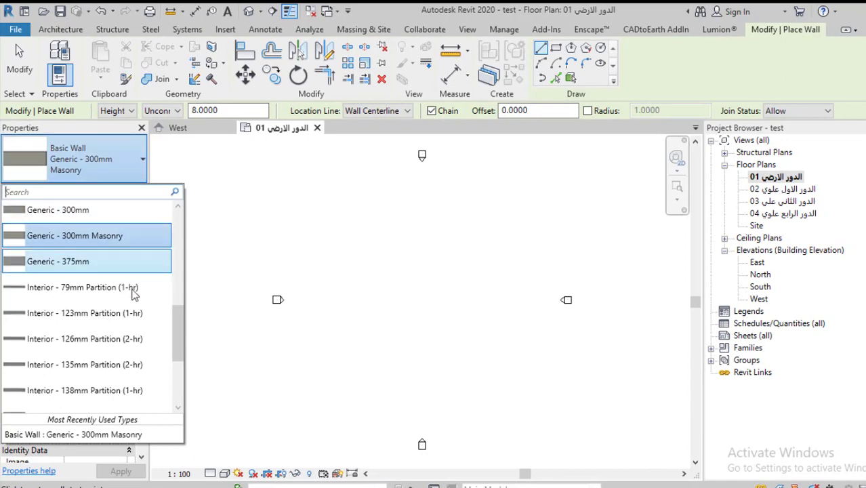
{"action": "scroll", "coordinate": [136, 305], "scroll_direction": "up", "scroll_amount": 1}
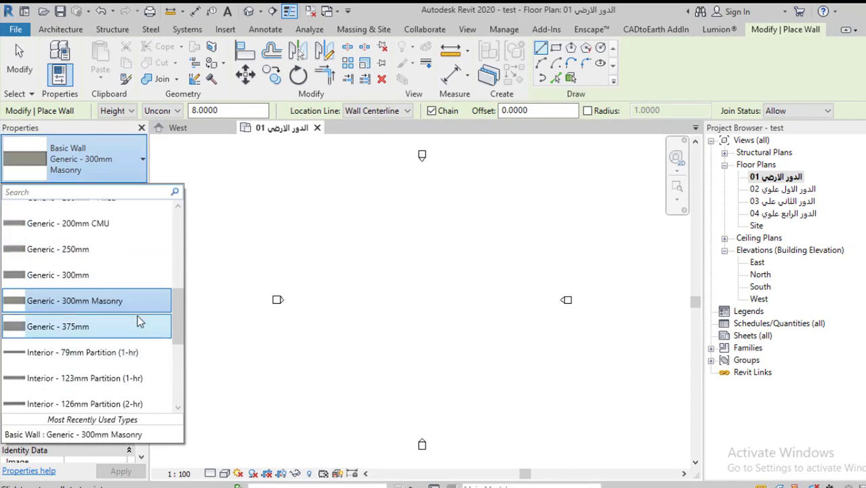
{"action": "scroll", "coordinate": [139, 319], "scroll_direction": "up", "scroll_amount": 1}
{"action": "scroll", "coordinate": [139, 319], "scroll_direction": "up", "scroll_amount": 2}
{"action": "scroll", "coordinate": [138, 320], "scroll_direction": "up", "scroll_amount": 2}
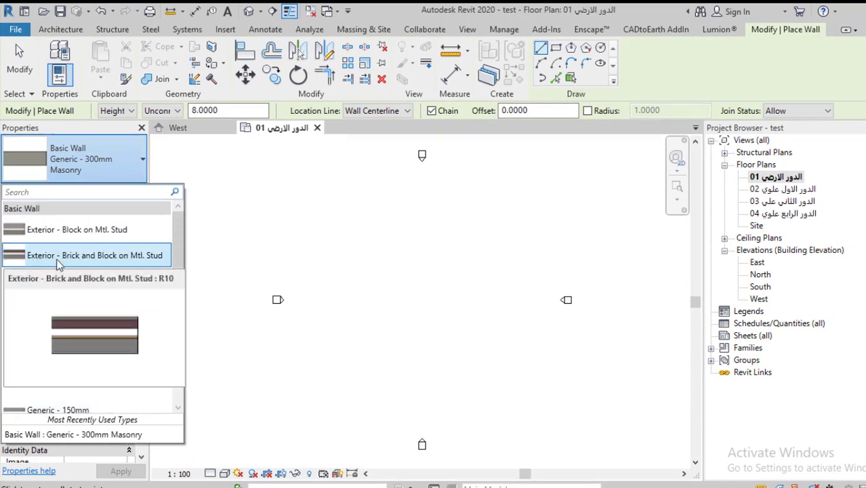
{"action": "scroll", "coordinate": [126, 291], "scroll_direction": "down", "scroll_amount": 1}
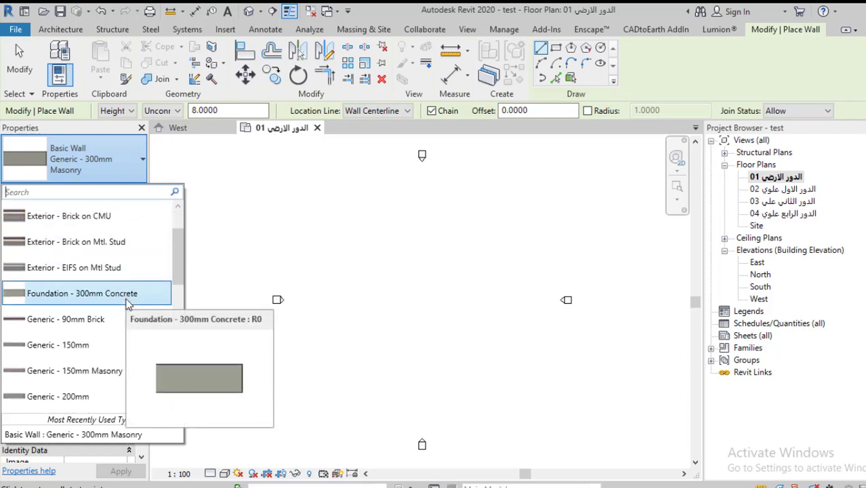
{"action": "scroll", "coordinate": [96, 304], "scroll_direction": "down", "scroll_amount": 1}
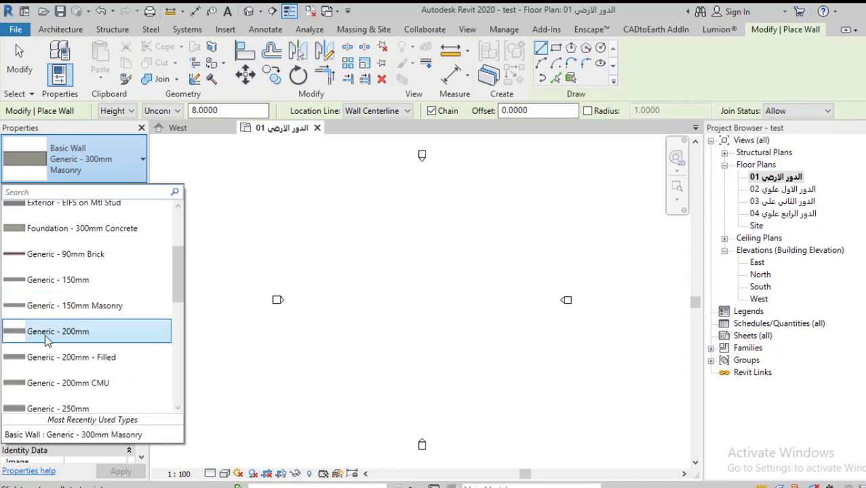
{"action": "left_click", "coordinate": [47, 332]}
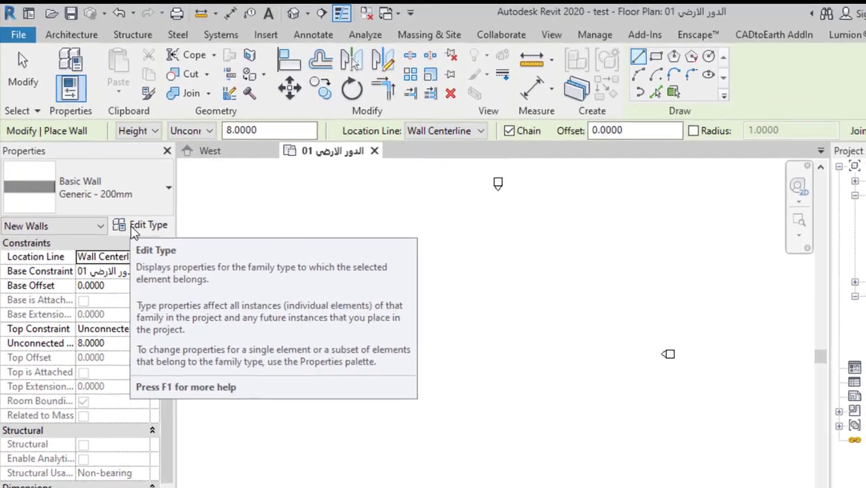
Step: Duplicate the Generic - 200mm type as a new wall type named حائط خارجي ٢٥سم
{"action": "left_click", "coordinate": [148, 227]}
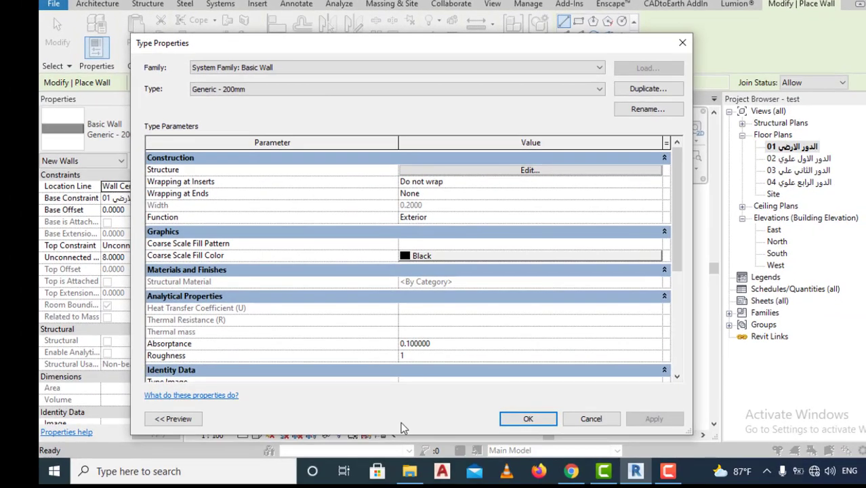
{"action": "left_click", "coordinate": [648, 89]}
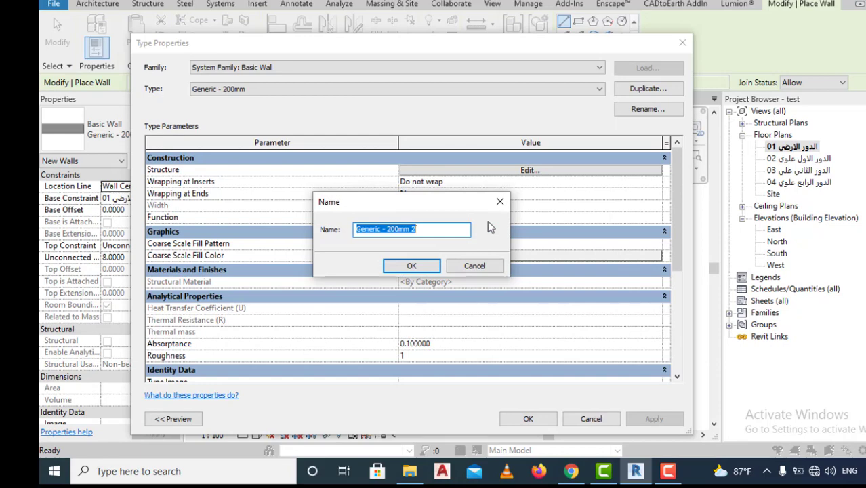
{"action": "key", "text": "alt+shift"}
{"action": "type", "text": "حاىط"}
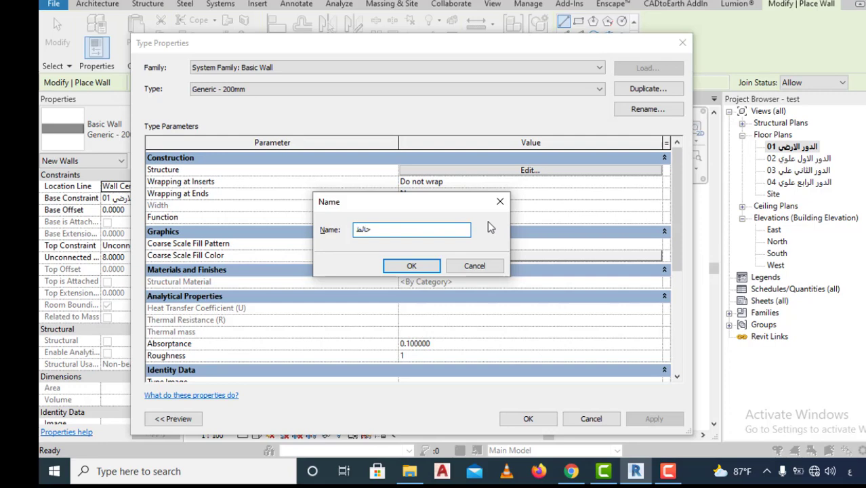
{"action": "type", "text": " خار"}
{"action": "type", "text": "جي ٢"}
{"action": "type", "text": "٥سم"}
{"action": "left_click", "coordinate": [412, 266]}
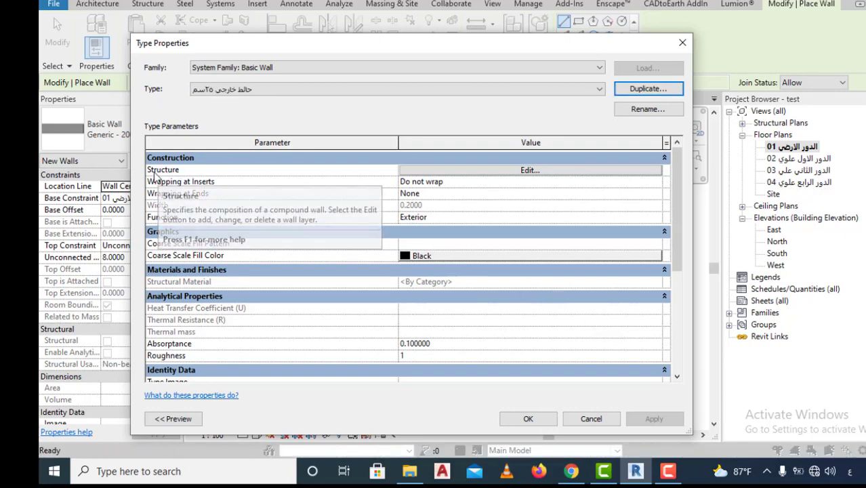
Step: Change the structure layer thickness from 0.2000 to 0.25 and accept the type settings
{"action": "left_click", "coordinate": [557, 174]}
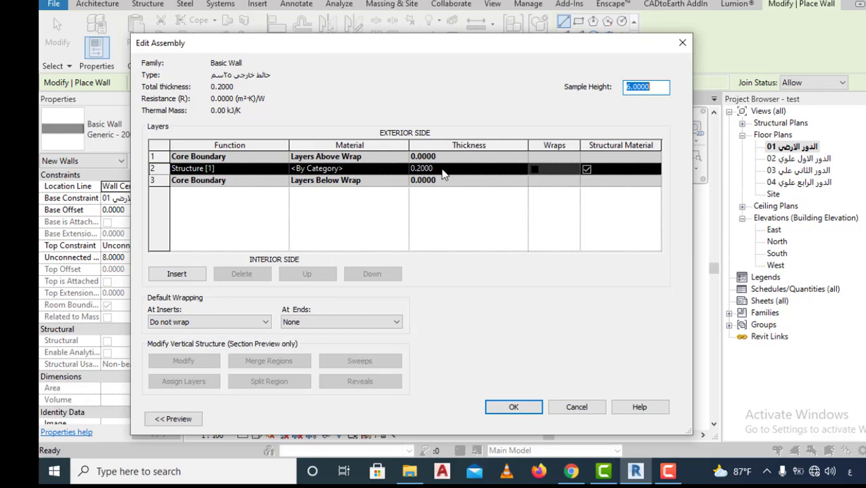
{"action": "left_click", "coordinate": [443, 170]}
{"action": "left_click_drag", "start_coordinate": [442, 171], "coordinate": [400, 170]}
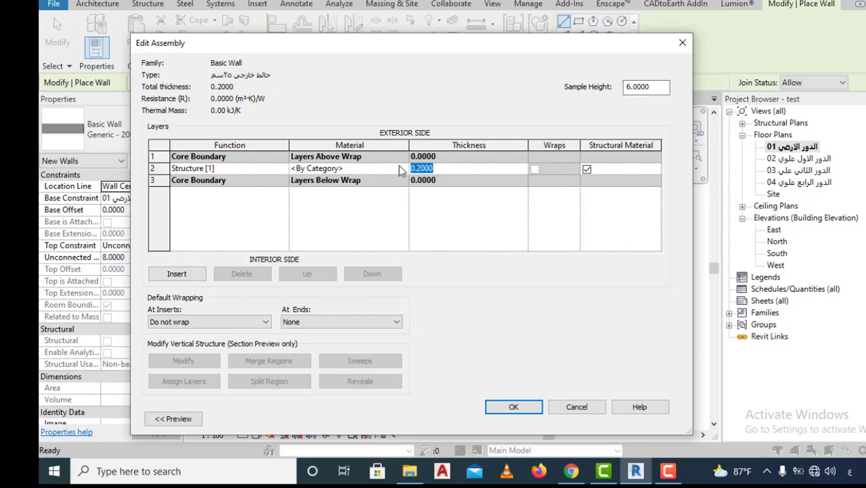
{"action": "type", "text": "0"}
{"action": "key", "text": "alt+shift"}
{"action": "type", "text": "."}
{"action": "type", "text": "25"}
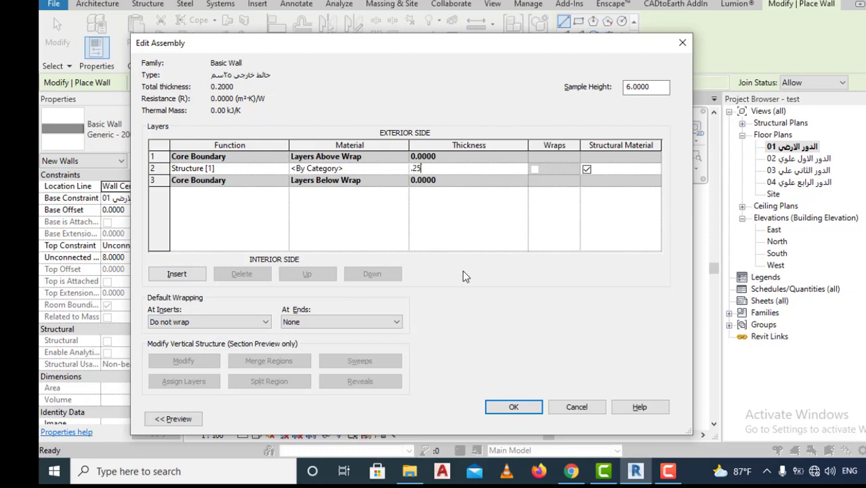
{"action": "left_click", "coordinate": [496, 401]}
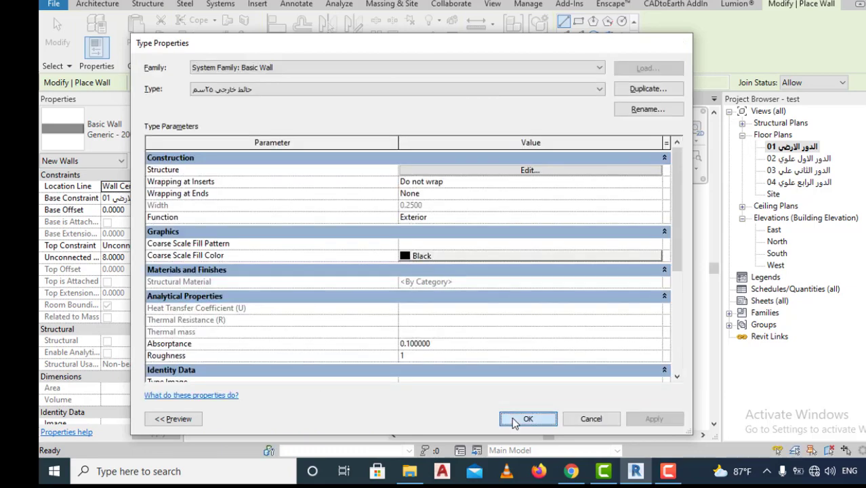
{"action": "left_click", "coordinate": [514, 421]}
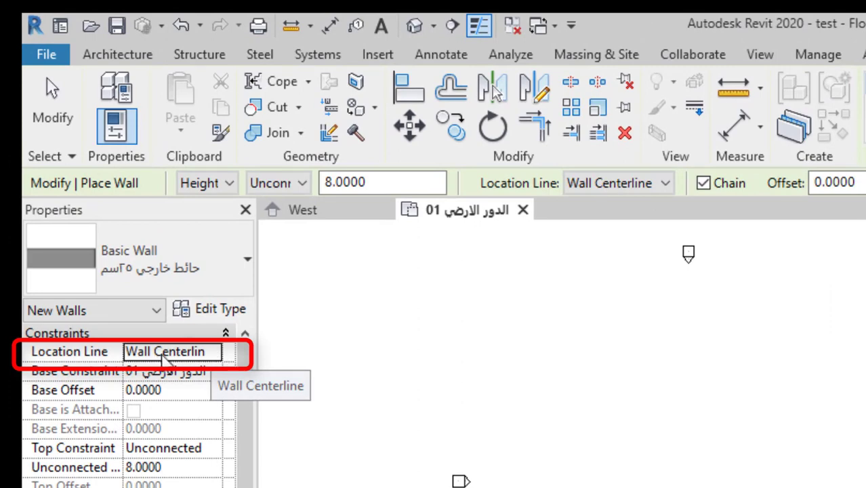
Step: Set the wall Location Line property to Core Centerline
{"action": "left_click", "coordinate": [218, 358]}
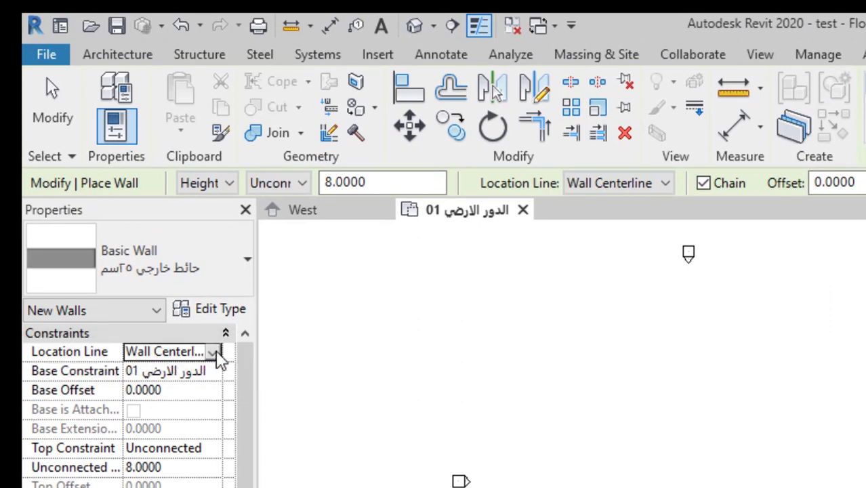
{"action": "left_click", "coordinate": [213, 352]}
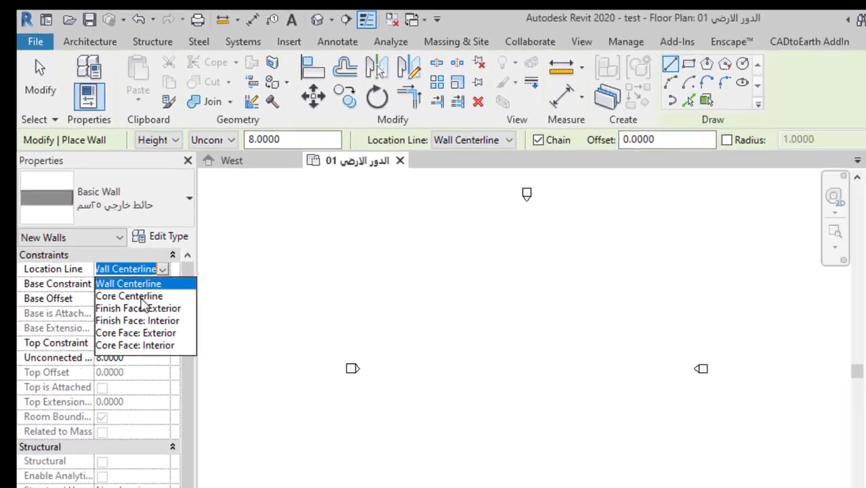
{"action": "left_click", "coordinate": [183, 387]}
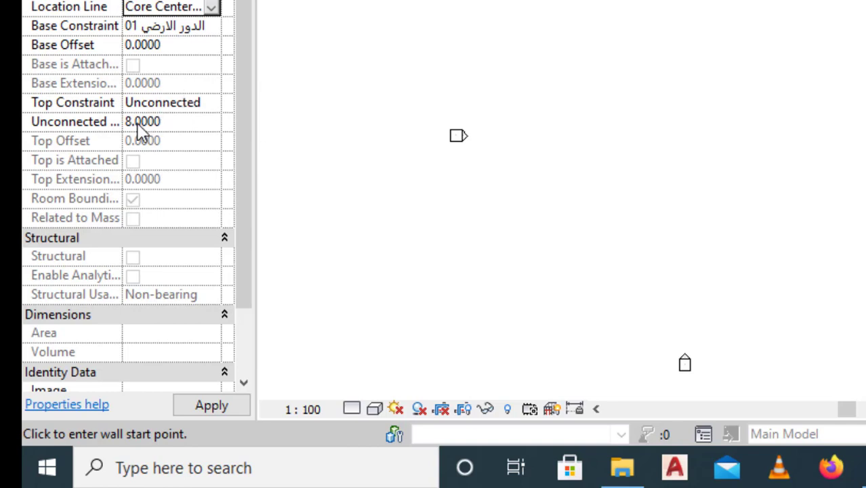
Step: Change the wall Unconnected Height from 8.0000 to 4.0000
{"action": "left_click", "coordinate": [158, 129]}
{"action": "left_click_drag", "start_coordinate": [170, 125], "coordinate": [116, 120]}
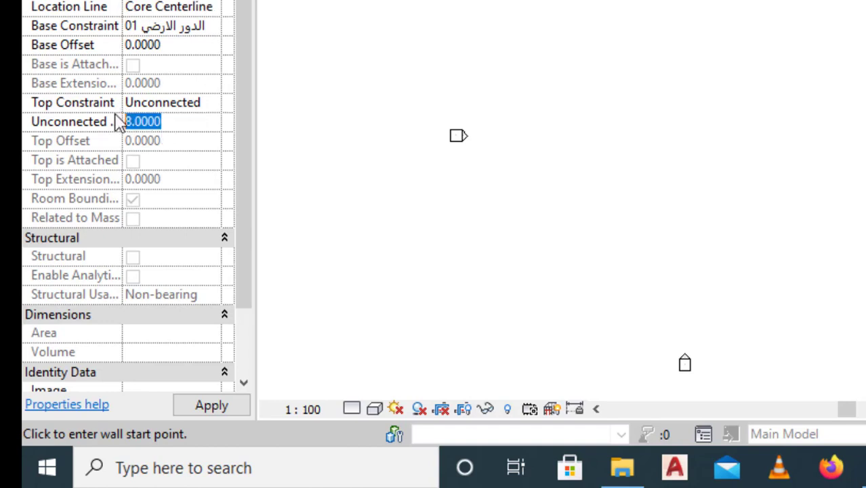
{"action": "type", "text": "4"}
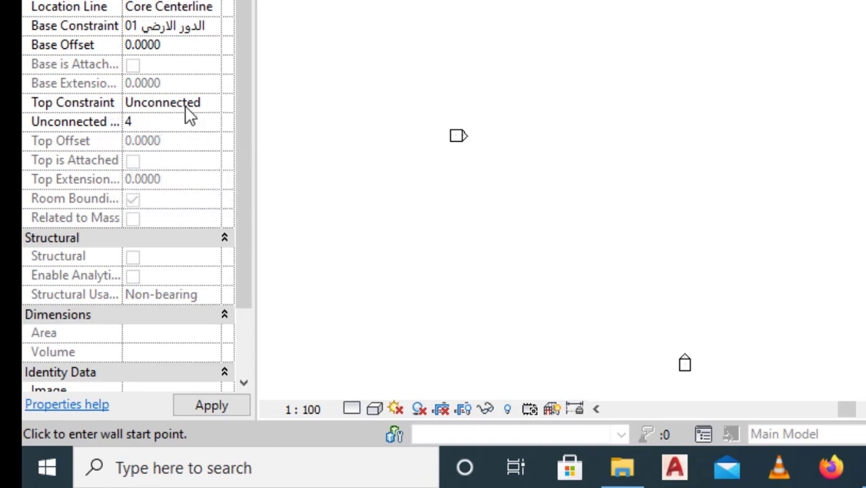
{"action": "key", "text": "Return"}
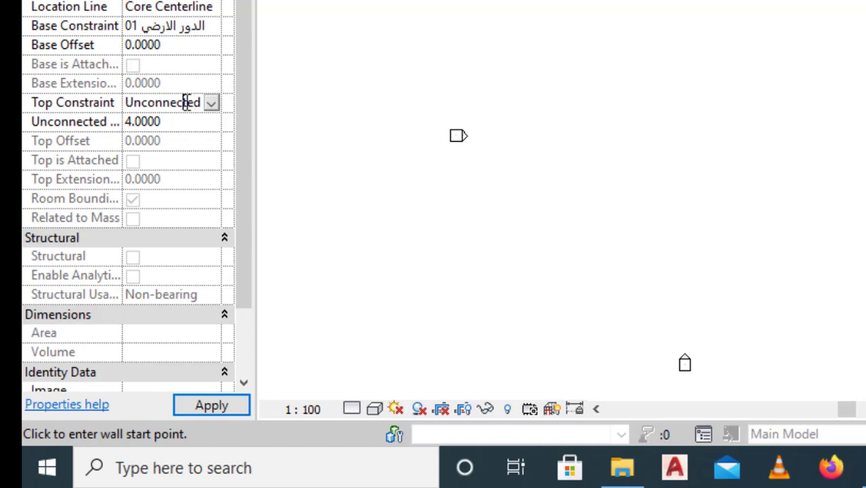
Step: Set Top Constraint to Up to level: 02 and apply
{"action": "left_click", "coordinate": [210, 104]}
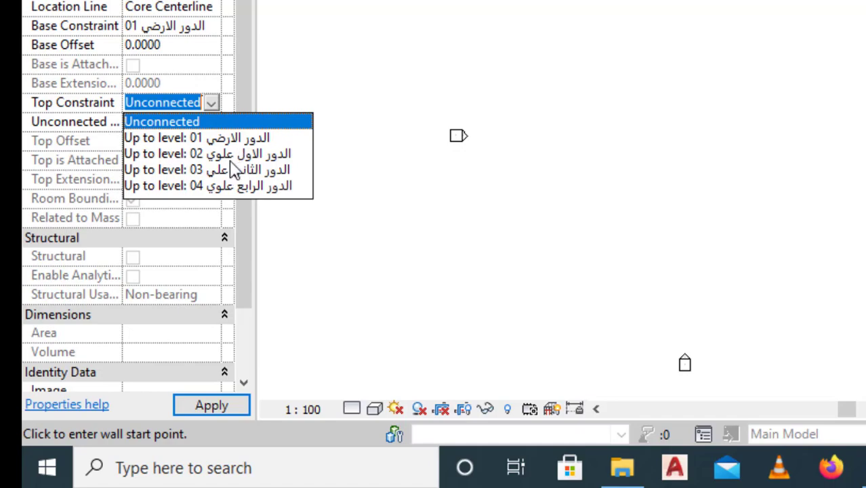
{"action": "left_click", "coordinate": [224, 154]}
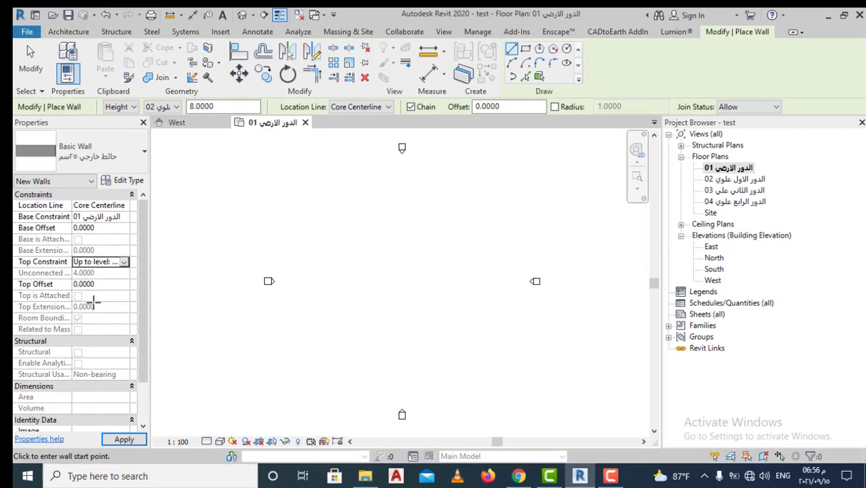
{"action": "key", "text": "Return"}
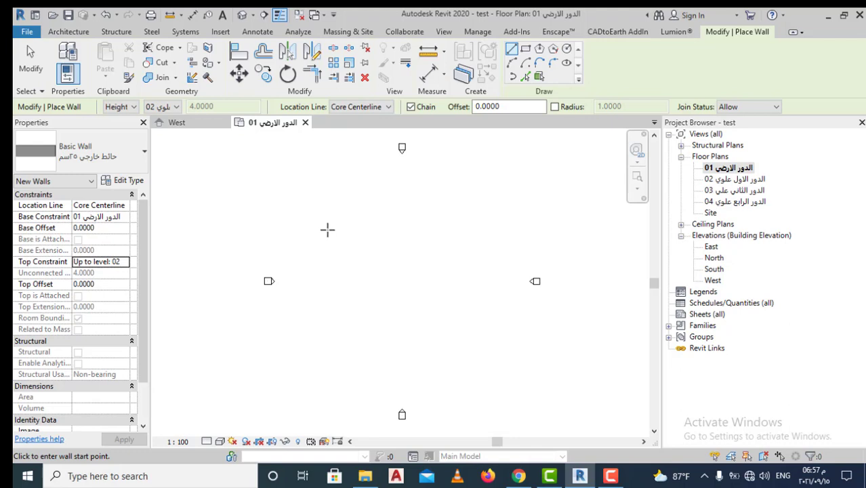
Step: Draw a 34.0000 horizontal wall and a vertical wall down from its corner
{"action": "left_click", "coordinate": [328, 229]}
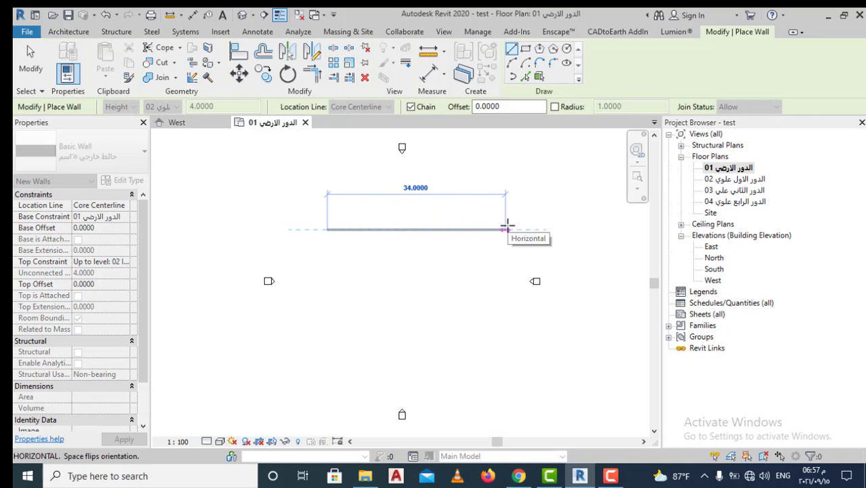
{"action": "left_click", "coordinate": [505, 230]}
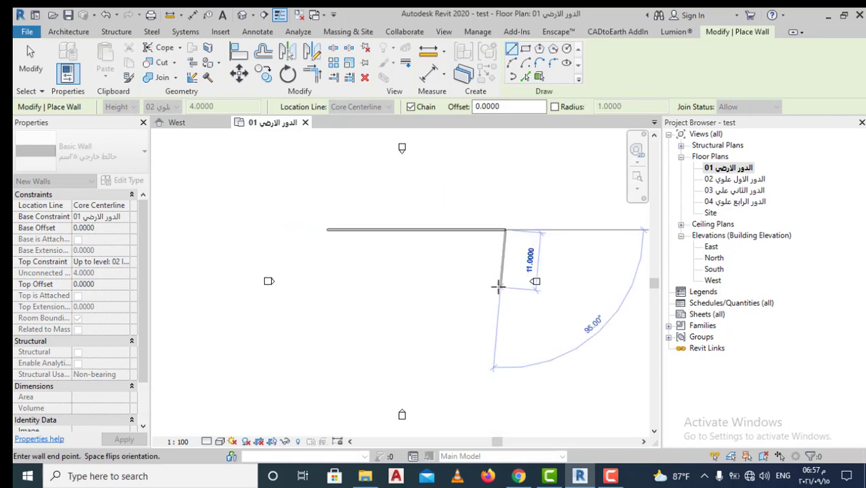
{"action": "left_click", "coordinate": [502, 324]}
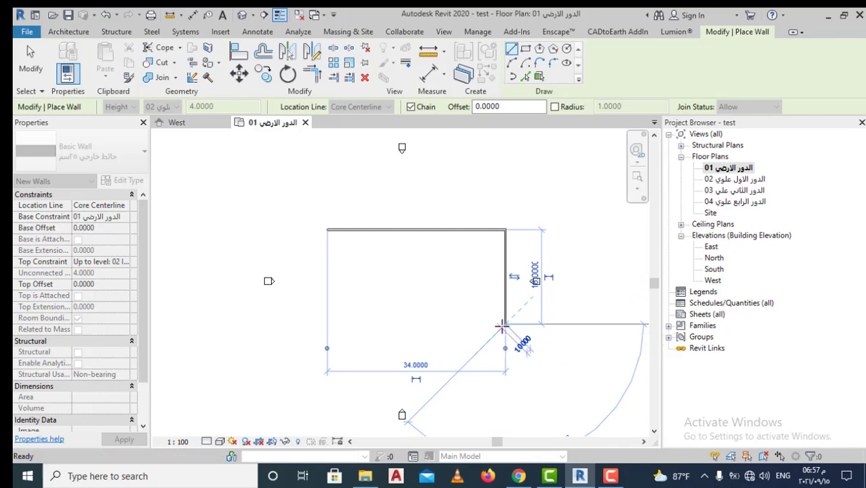
{"action": "key", "text": "Escape"}
Step: Return to Modify, then select and deselect the top wall to inspect it
{"action": "left_click", "coordinate": [36, 73]}
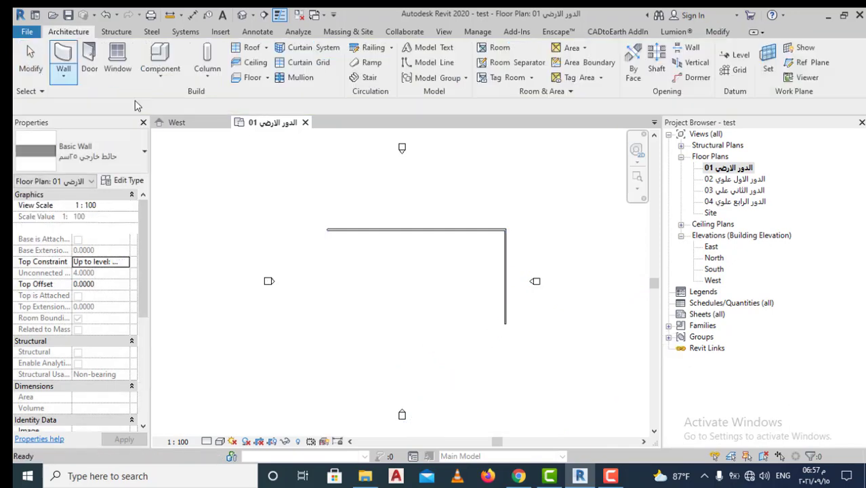
{"action": "scroll", "coordinate": [429, 236], "scroll_direction": "up", "scroll_amount": 2}
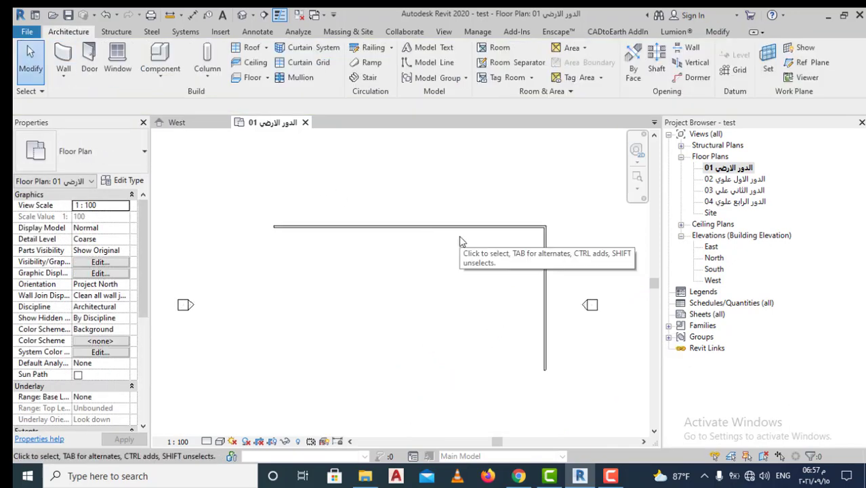
{"action": "left_click", "coordinate": [458, 229]}
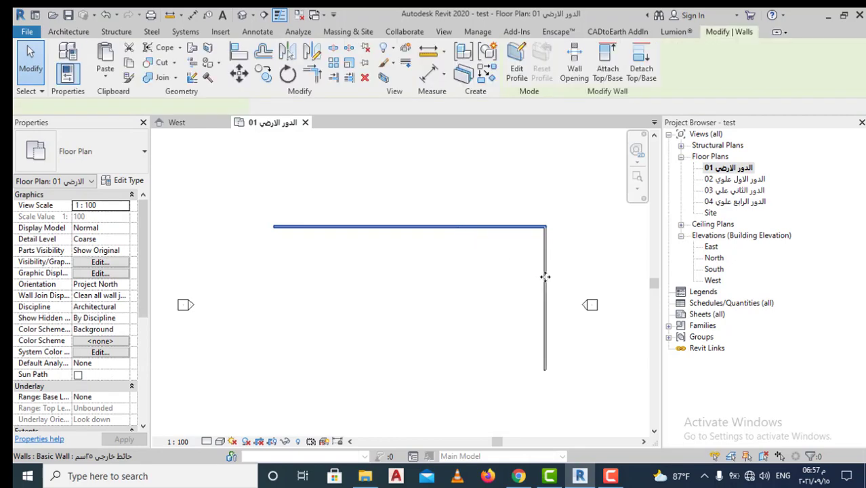
{"action": "left_click", "coordinate": [473, 299]}
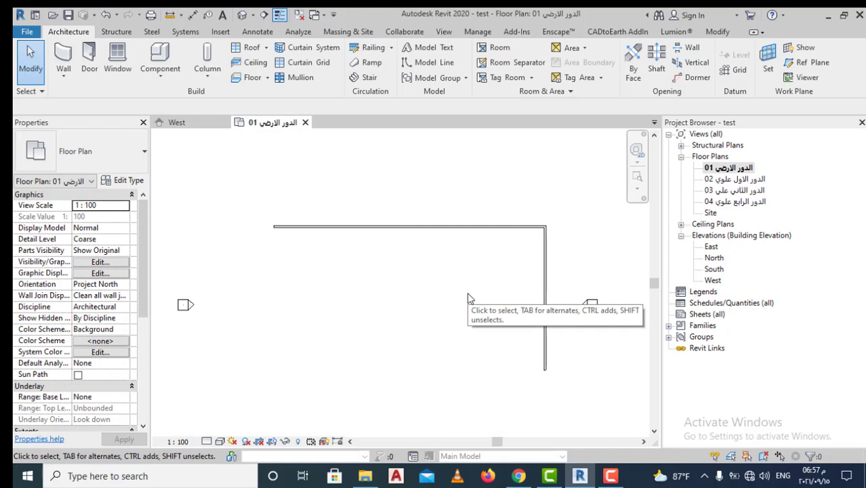
Step: Open the North elevation and zoom to see the wall between levels 01 and 02
{"action": "double_click", "coordinate": [715, 258]}
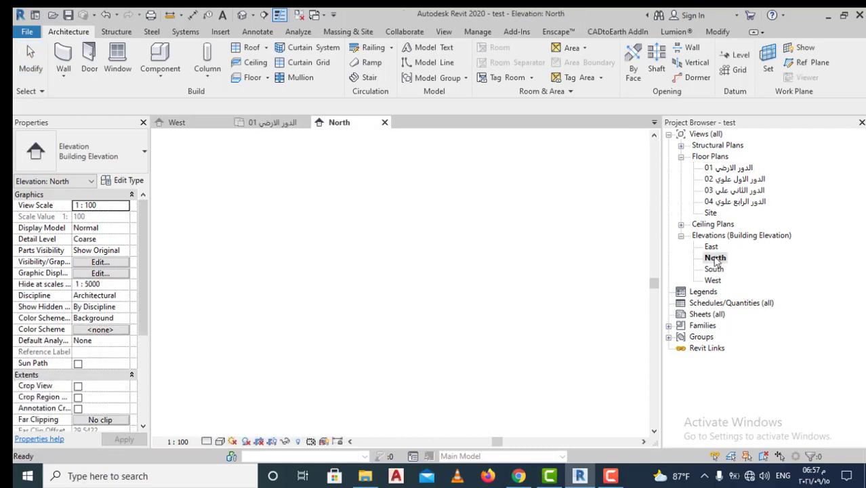
{"action": "scroll", "coordinate": [407, 359], "scroll_direction": "down", "scroll_amount": 1}
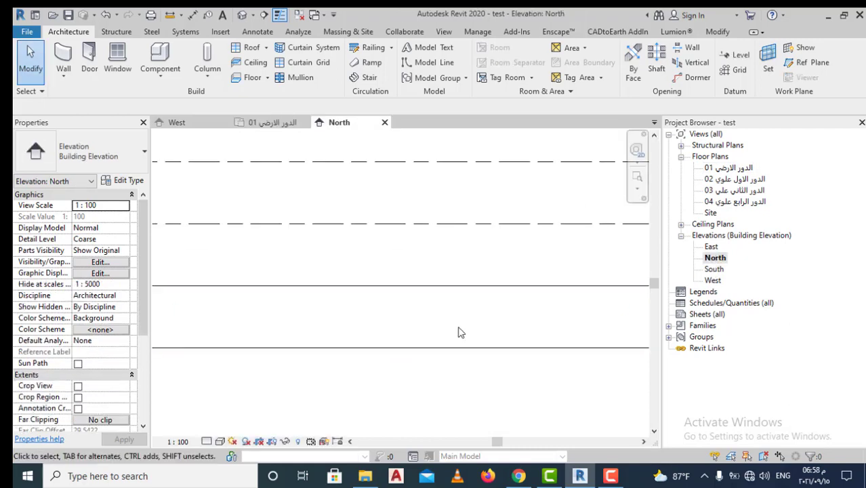
{"action": "scroll", "coordinate": [434, 347], "scroll_direction": "down", "scroll_amount": 1}
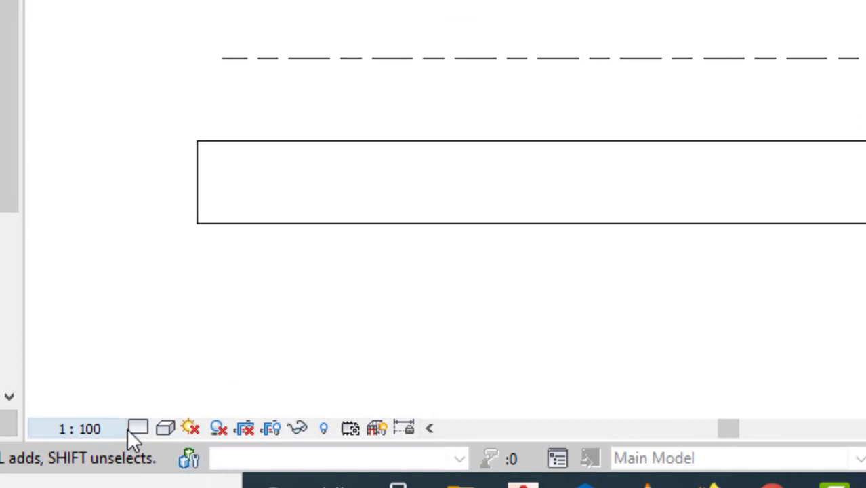
Step: Try the Realistic visual style, then switch the North elevation to Shaded
{"action": "left_click", "coordinate": [162, 435]}
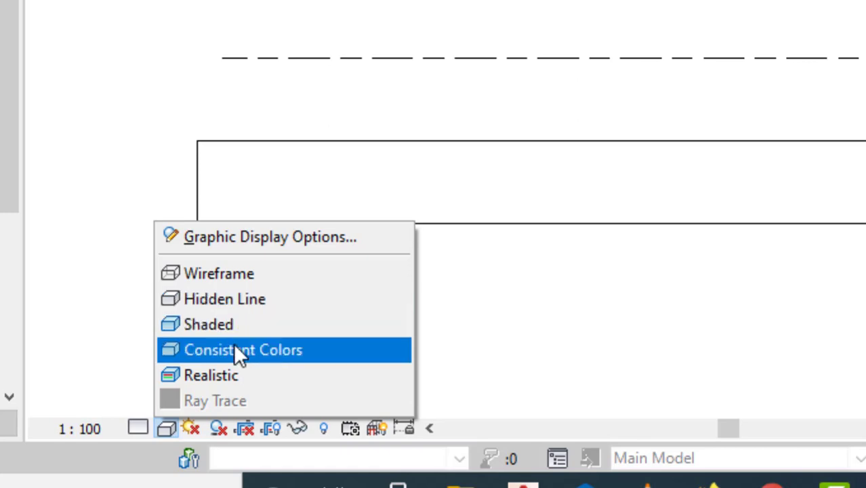
{"action": "left_click", "coordinate": [214, 377]}
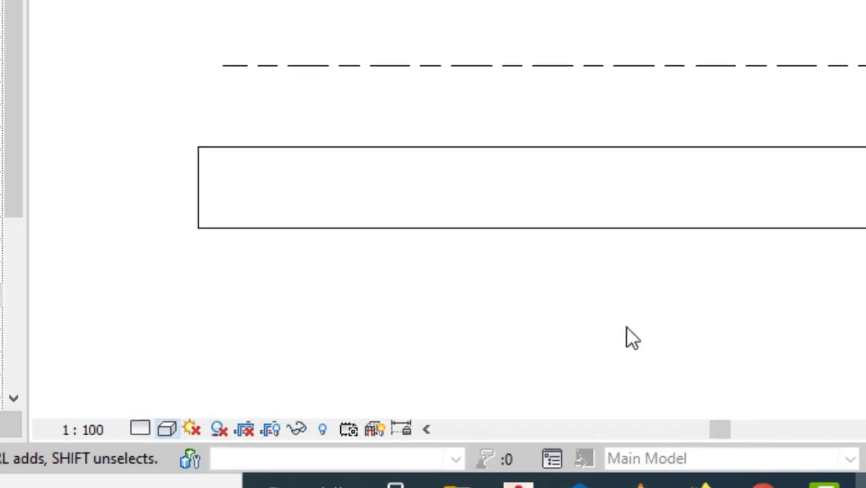
{"action": "scroll", "coordinate": [501, 347], "scroll_direction": "up", "scroll_amount": 1}
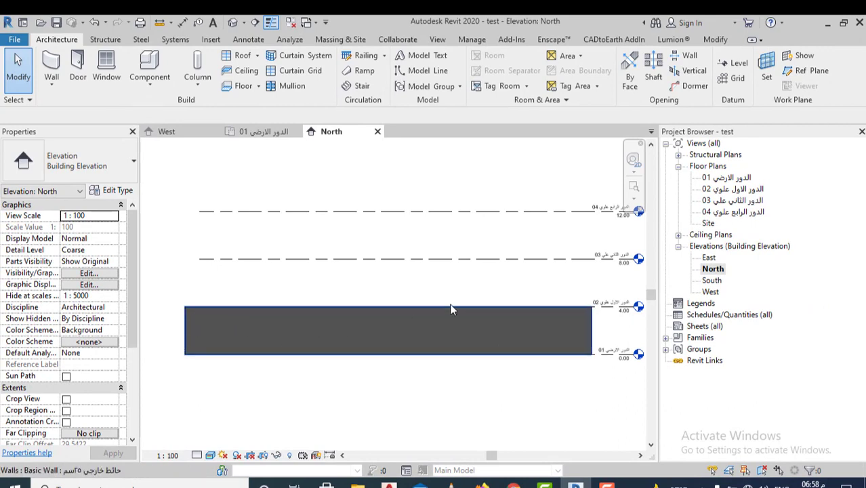
{"action": "scroll", "coordinate": [564, 326], "scroll_direction": "up", "scroll_amount": 2}
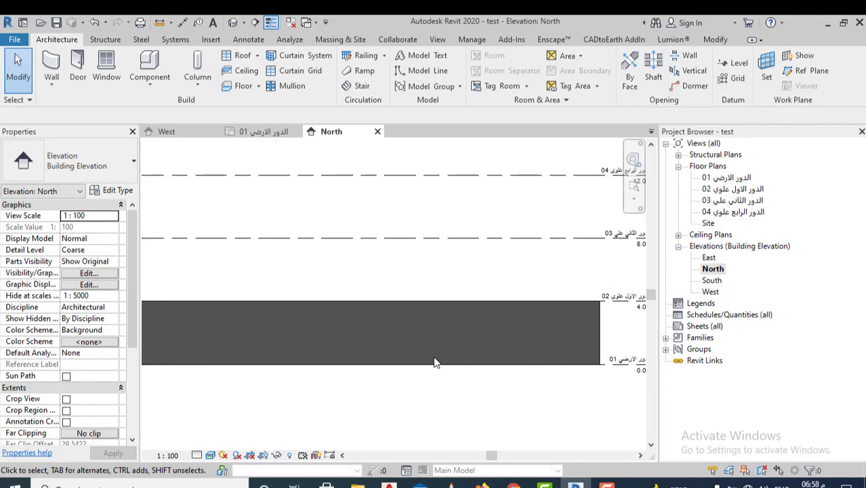
{"action": "left_click", "coordinate": [214, 456]}
{"action": "left_click", "coordinate": [227, 404]}
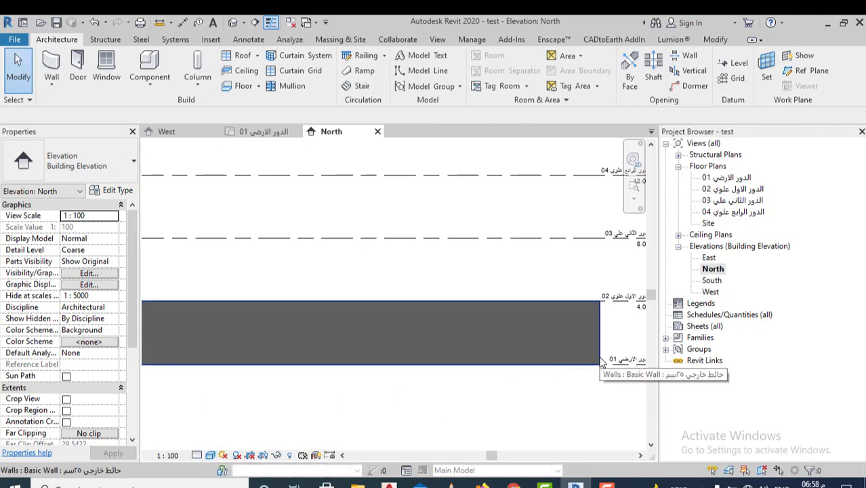
Step: Set Detail Level to Fine and Visual Style to Realistic to display the 25 cm wall
{"action": "left_click", "coordinate": [196, 456]}
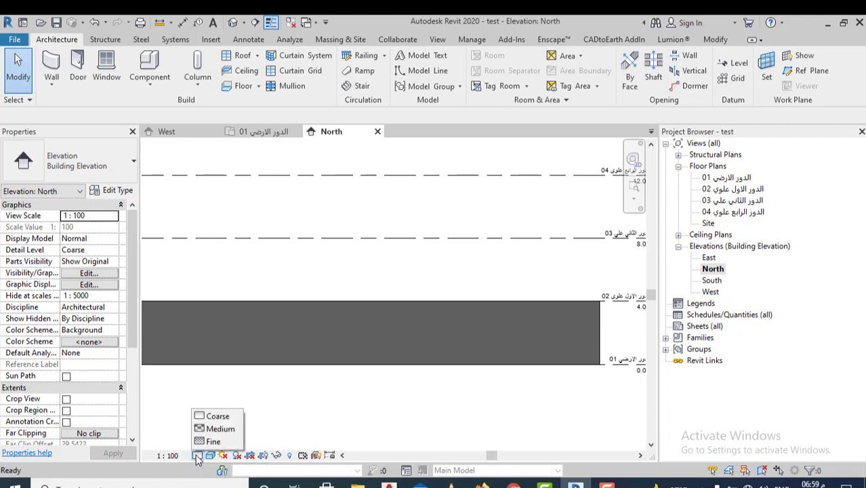
{"action": "left_click", "coordinate": [200, 444]}
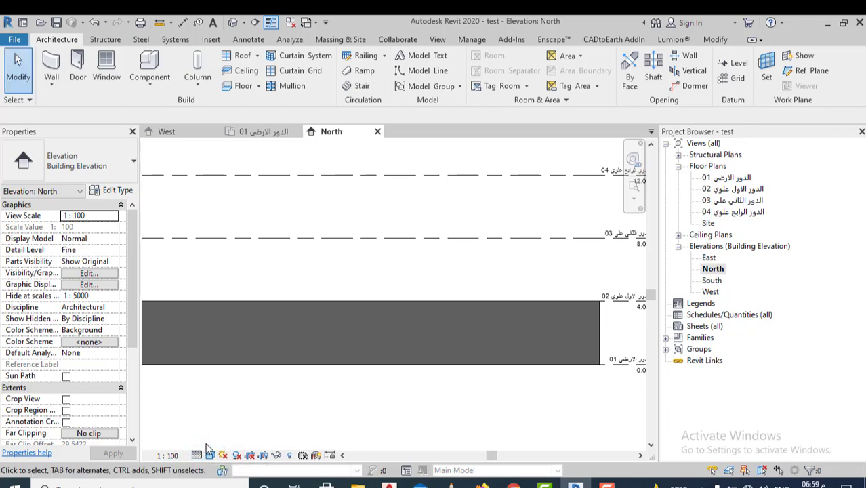
{"action": "left_click", "coordinate": [211, 455]}
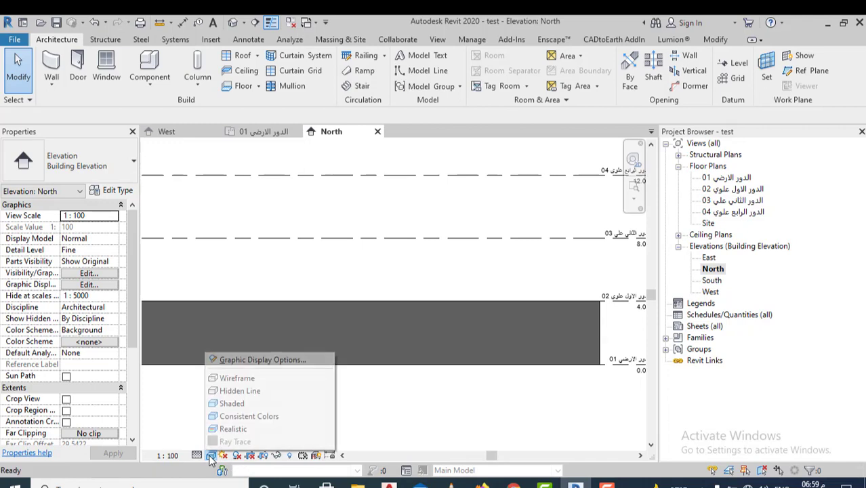
{"action": "left_click", "coordinate": [234, 429]}
{"action": "scroll", "coordinate": [508, 333], "scroll_direction": "up", "scroll_amount": 2}
{"action": "scroll", "coordinate": [502, 349], "scroll_direction": "up", "scroll_amount": 2}
{"action": "scroll", "coordinate": [501, 347], "scroll_direction": "up", "scroll_amount": 2}
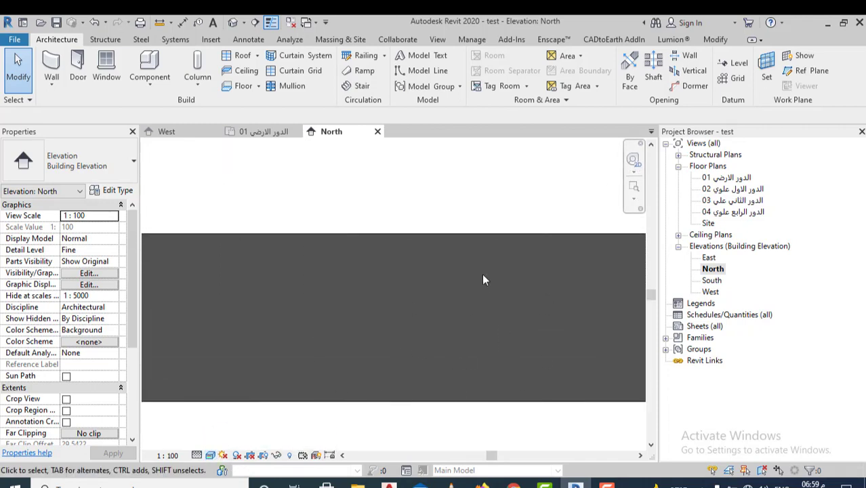
{"action": "scroll", "coordinate": [447, 339], "scroll_direction": "down", "scroll_amount": 2}
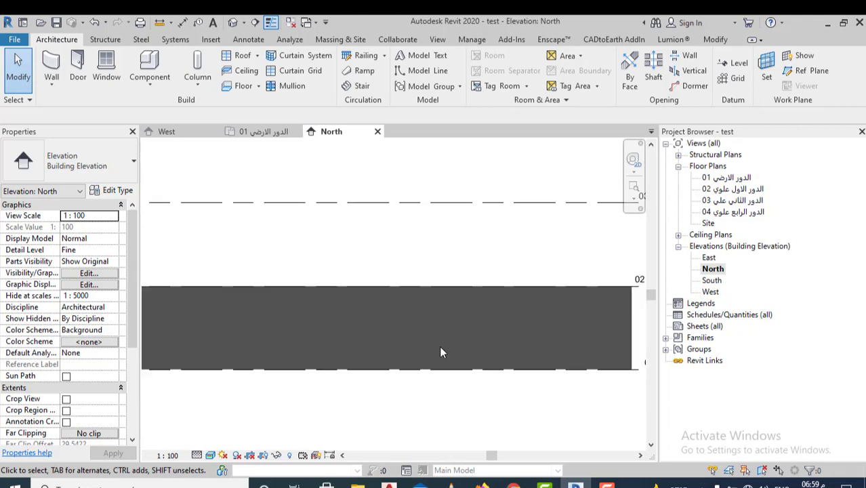
{"action": "scroll", "coordinate": [353, 353], "scroll_direction": "down", "scroll_amount": 3}
{"action": "scroll", "coordinate": [482, 360], "scroll_direction": "down", "scroll_amount": 1}
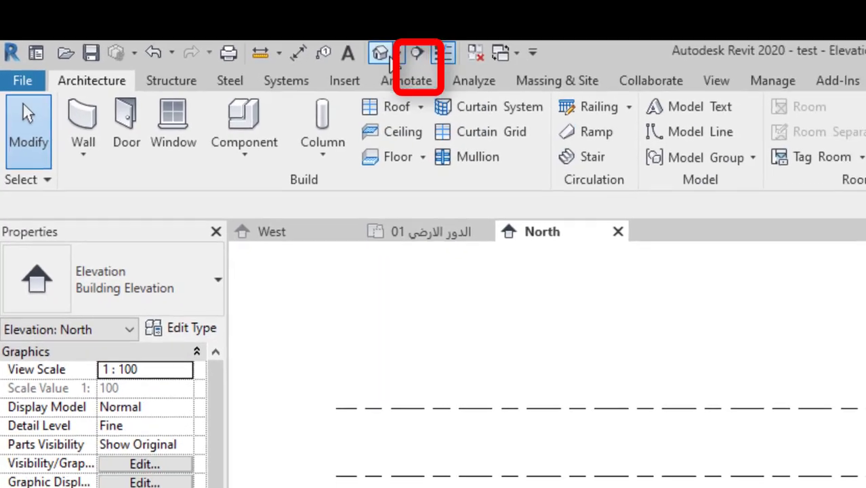
Step: Open the default 3D view and zoom in on the L-shaped walls
{"action": "left_click", "coordinate": [392, 59]}
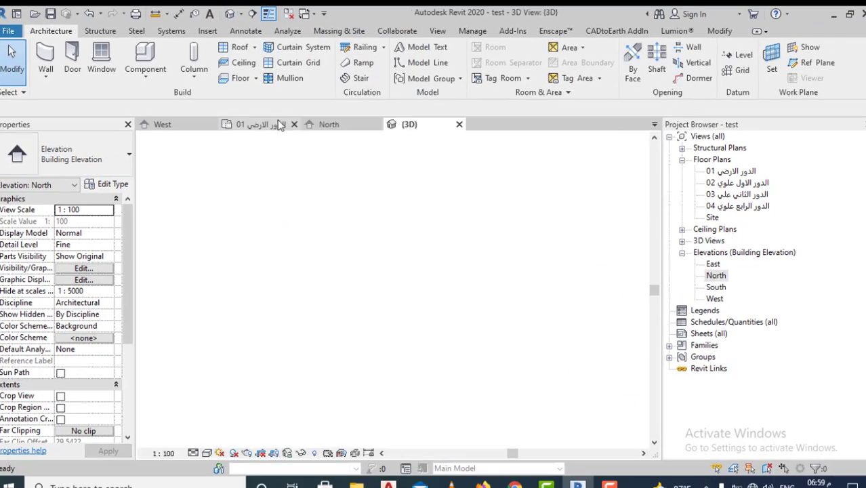
{"action": "scroll", "coordinate": [545, 373], "scroll_direction": "up", "scroll_amount": 2}
{"action": "scroll", "coordinate": [467, 369], "scroll_direction": "up", "scroll_amount": 2}
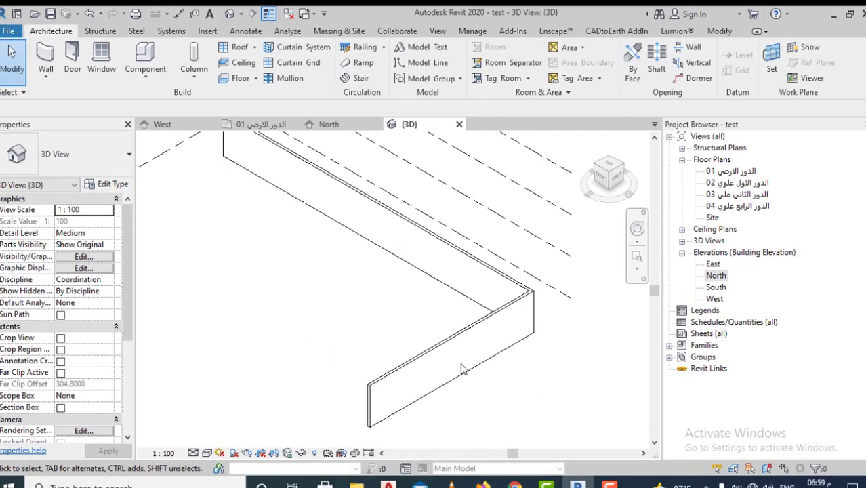
{"action": "scroll", "coordinate": [461, 369], "scroll_direction": "down", "scroll_amount": 2}
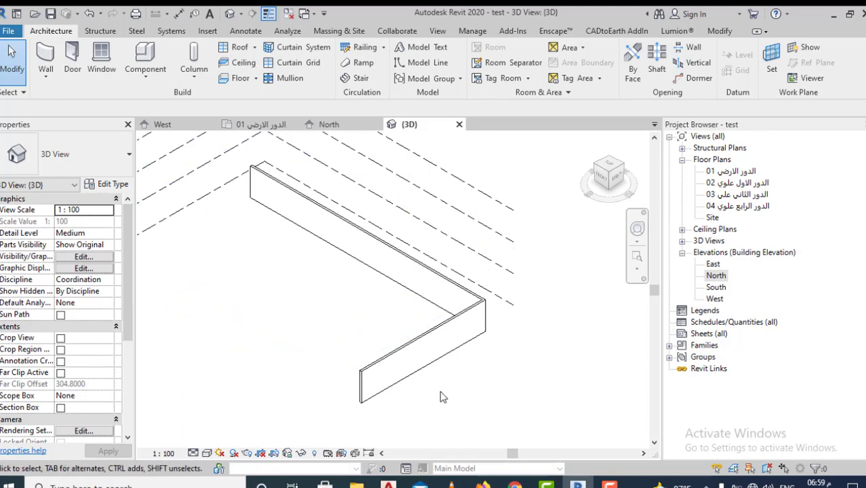
Step: Set the 3D view's visual style to Shaded so the walls appear as solid forms
{"action": "left_click", "coordinate": [207, 453]}
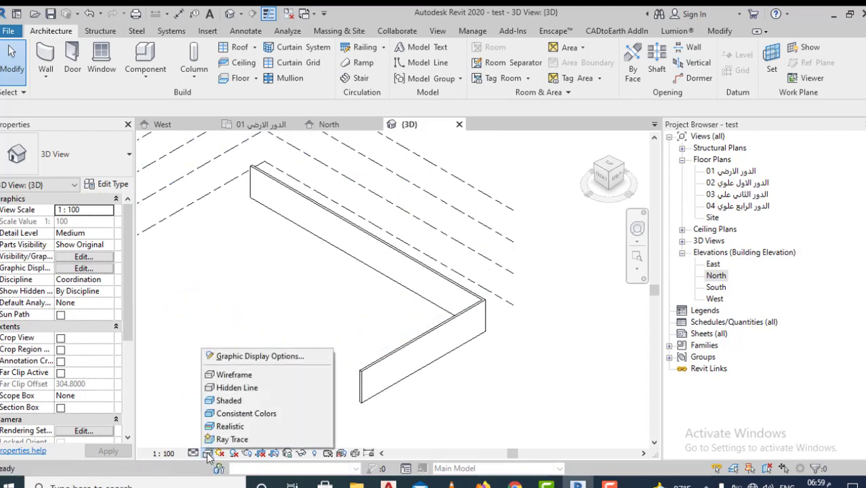
{"action": "left_click", "coordinate": [229, 426]}
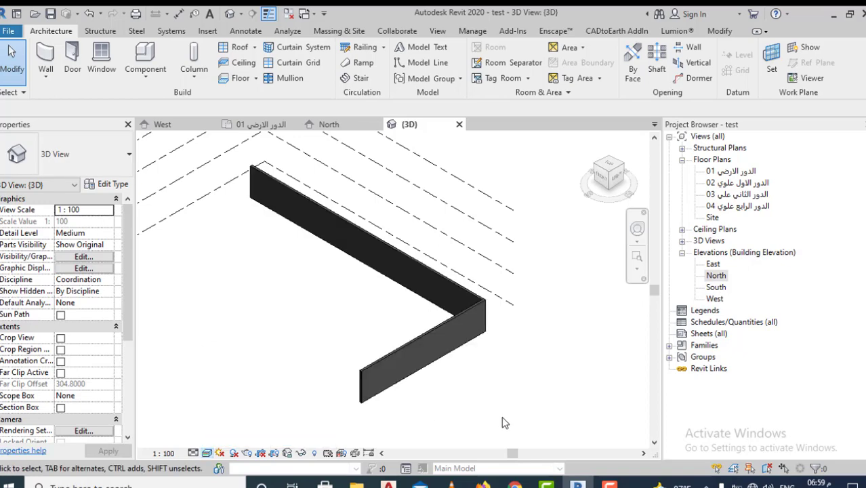
{"action": "left_click", "coordinate": [208, 453]}
{"action": "left_click", "coordinate": [236, 407]}
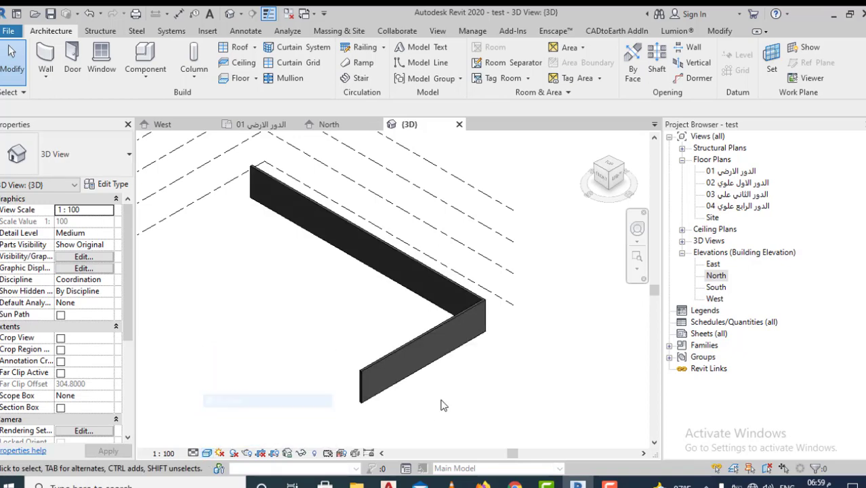
{"action": "left_click", "coordinate": [207, 454]}
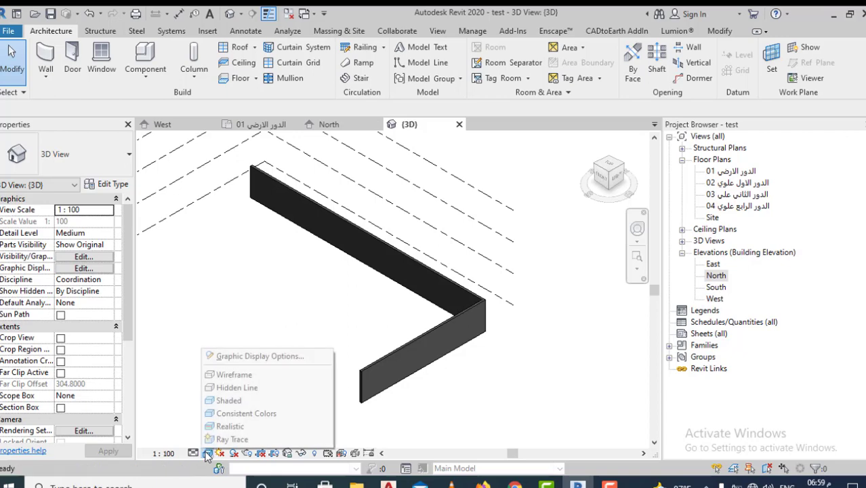
{"action": "left_click", "coordinate": [229, 428]}
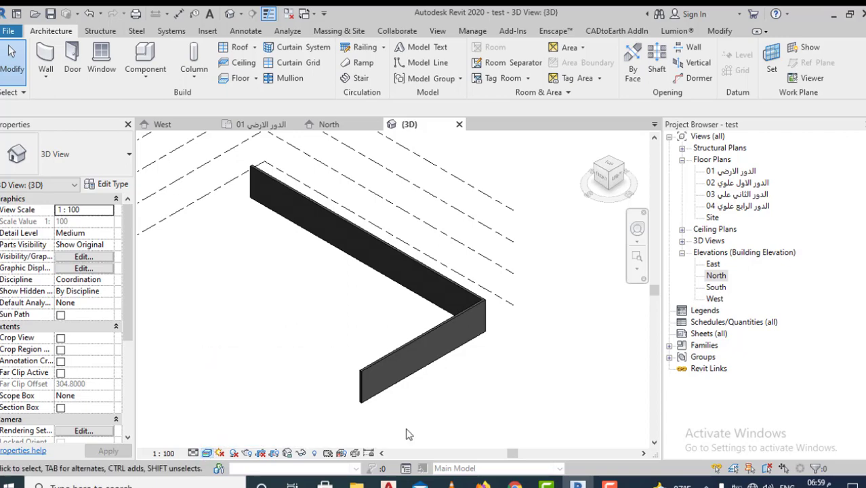
Step: Return to floor plan 01 and zoom in on the walls
{"action": "double_click", "coordinate": [731, 173]}
{"action": "scroll", "coordinate": [462, 273], "scroll_direction": "up", "scroll_amount": 2}
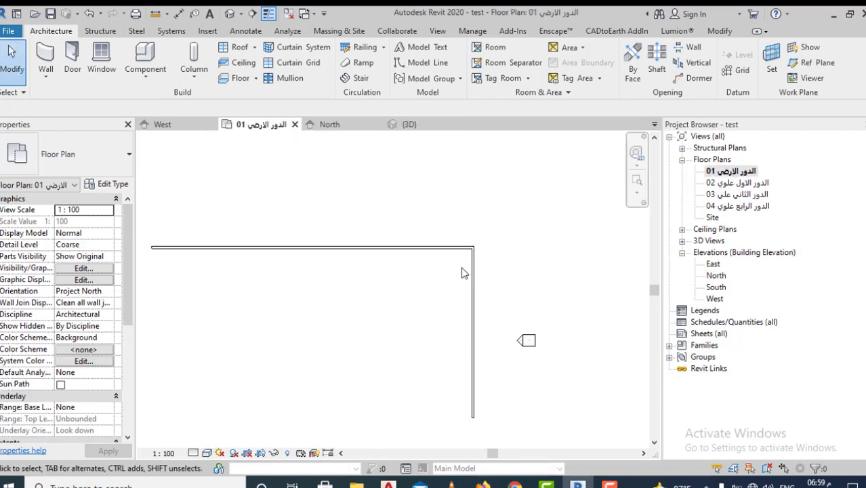
{"action": "scroll", "coordinate": [474, 305], "scroll_direction": "up", "scroll_amount": 2}
{"action": "scroll", "coordinate": [488, 366], "scroll_direction": "down", "scroll_amount": 2}
{"action": "scroll", "coordinate": [503, 361], "scroll_direction": "up", "scroll_amount": 2}
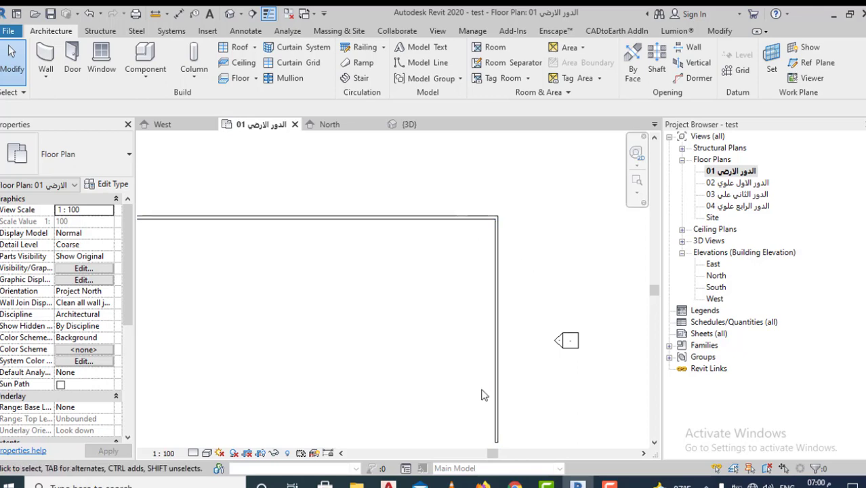
Step: Set the plan to the Realistic visual style and Fine detail level, then zoom to inspect the wall
{"action": "left_click", "coordinate": [206, 453]}
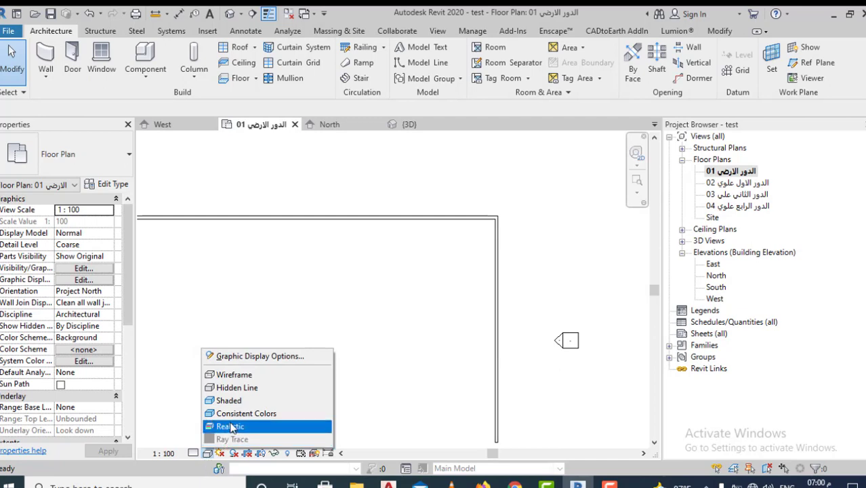
{"action": "left_click", "coordinate": [230, 426]}
{"action": "left_click", "coordinate": [193, 454]}
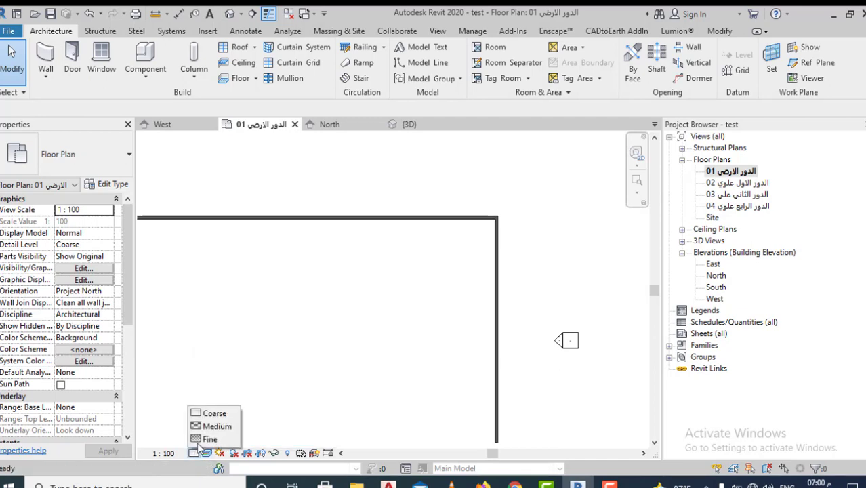
{"action": "left_click", "coordinate": [230, 444]}
{"action": "scroll", "coordinate": [515, 387], "scroll_direction": "up", "scroll_amount": 2}
{"action": "scroll", "coordinate": [476, 356], "scroll_direction": "up", "scroll_amount": 2}
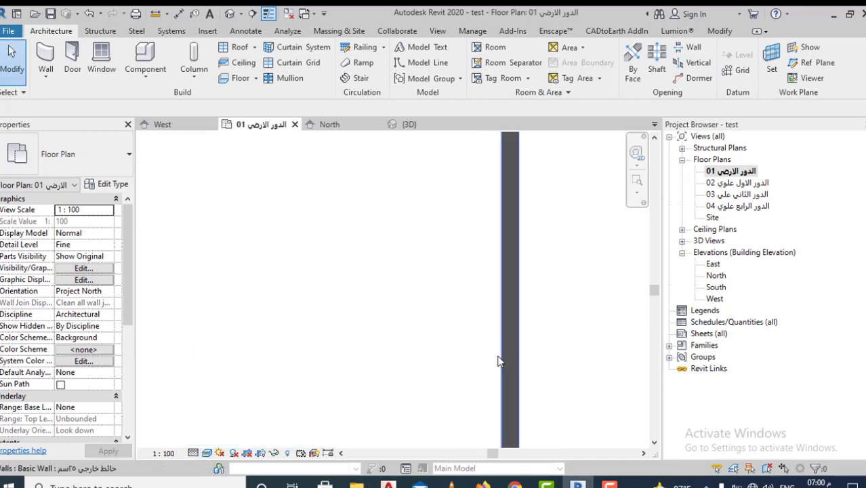
{"action": "scroll", "coordinate": [473, 368], "scroll_direction": "down", "scroll_amount": 1}
{"action": "scroll", "coordinate": [467, 368], "scroll_direction": "down", "scroll_amount": 1}
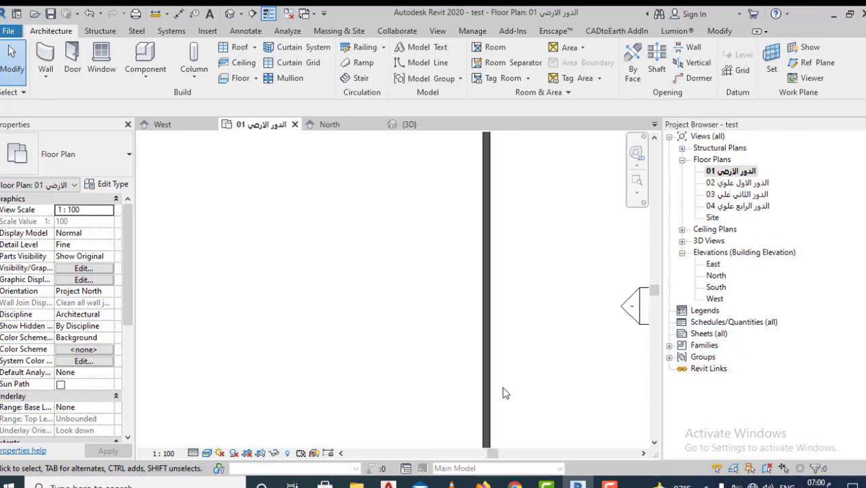
{"action": "scroll", "coordinate": [509, 386], "scroll_direction": "down", "scroll_amount": 2}
{"action": "scroll", "coordinate": [512, 371], "scroll_direction": "down", "scroll_amount": 2}
{"action": "scroll", "coordinate": [464, 373], "scroll_direction": "up", "scroll_amount": 2}
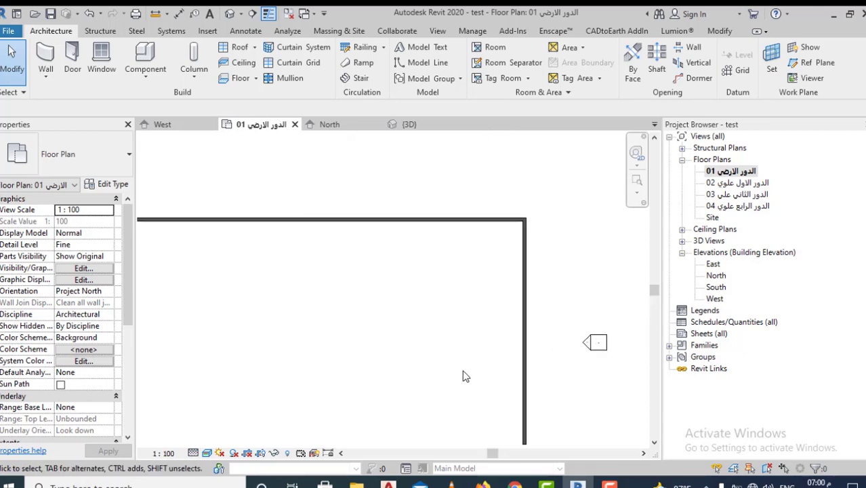
{"action": "scroll", "coordinate": [449, 339], "scroll_direction": "down", "scroll_amount": 1}
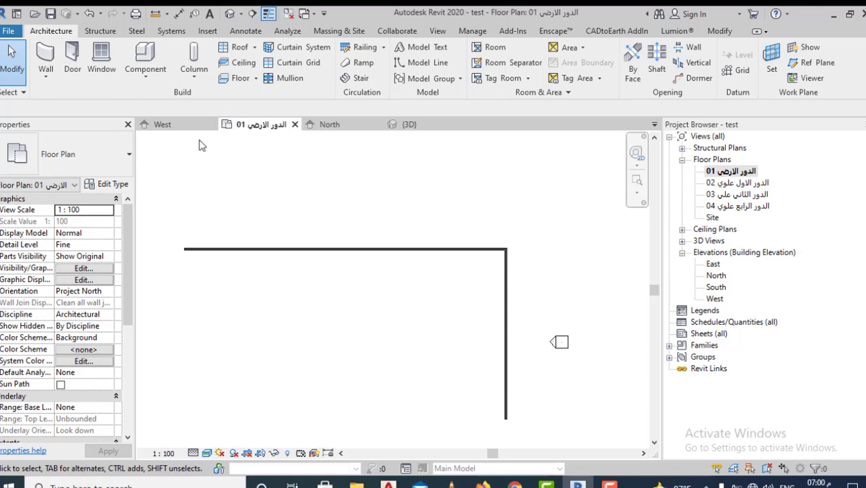
Step: Draw a closed 14 by 9 detail-line rectangle inside the L-shaped walls
{"action": "left_click", "coordinate": [244, 31]}
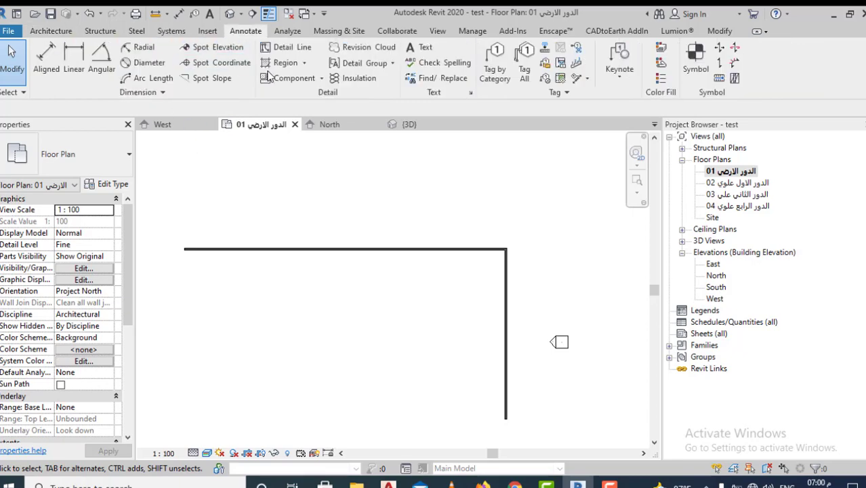
{"action": "left_click", "coordinate": [288, 46]}
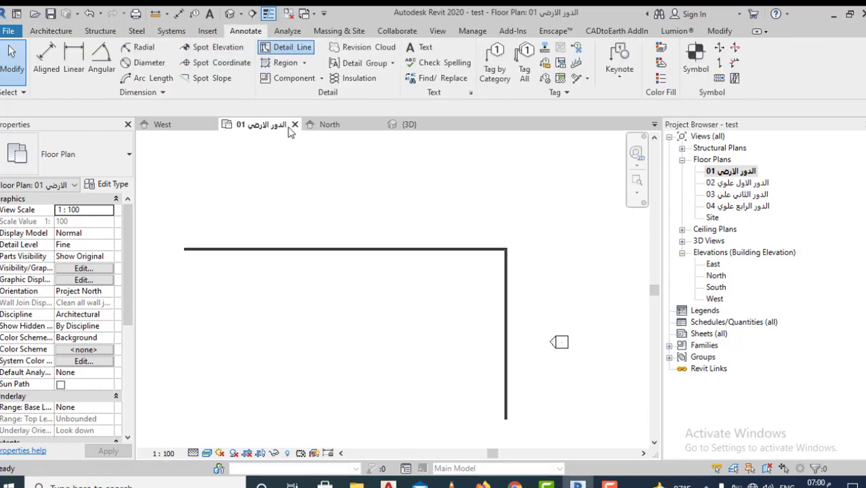
{"action": "left_click", "coordinate": [241, 303]}
{"action": "left_click", "coordinate": [382, 302]}
{"action": "scroll", "coordinate": [377, 344], "scroll_direction": "down", "scroll_amount": 3}
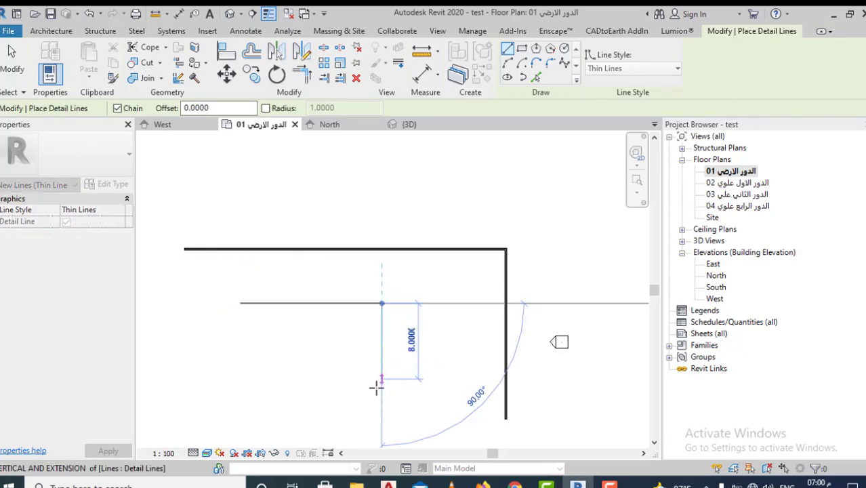
{"action": "left_click", "coordinate": [388, 366]}
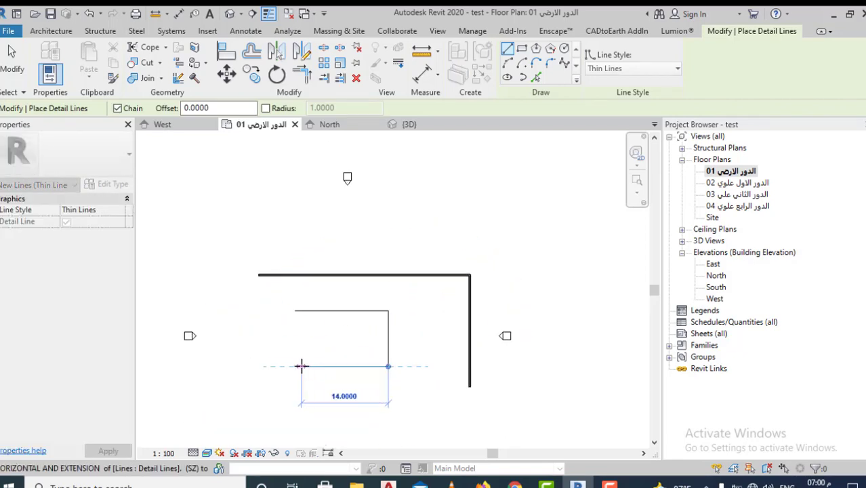
{"action": "left_click", "coordinate": [295, 366]}
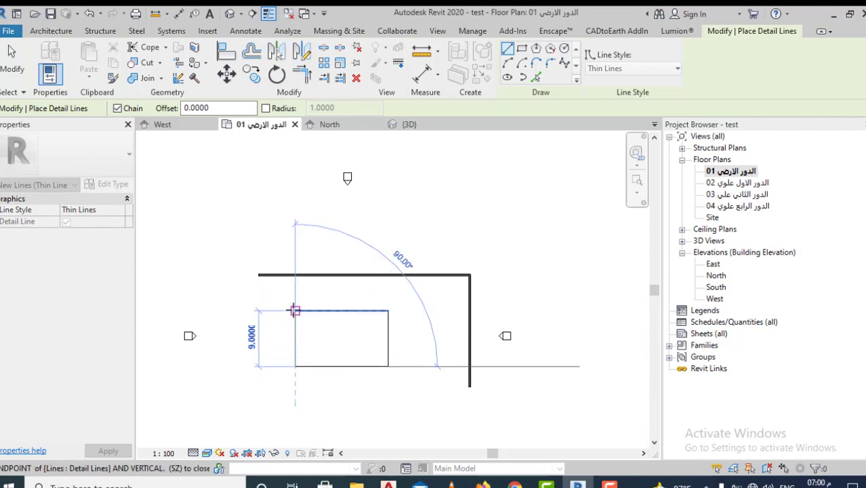
{"action": "left_click", "coordinate": [295, 311]}
{"action": "scroll", "coordinate": [329, 371], "scroll_direction": "up", "scroll_amount": 2}
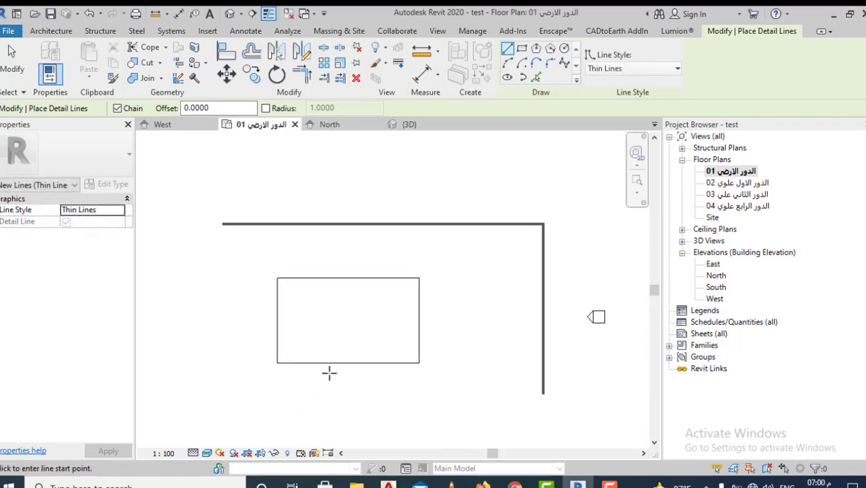
{"action": "scroll", "coordinate": [408, 360], "scroll_direction": "up", "scroll_amount": 1}
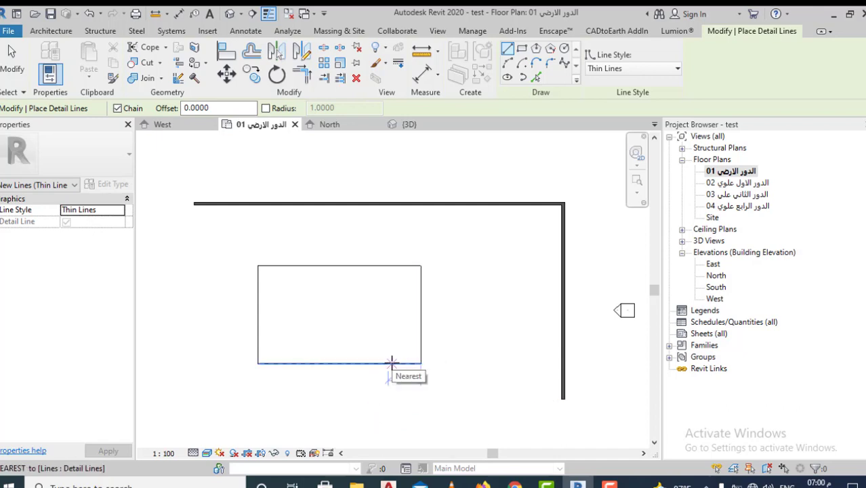
{"action": "key", "text": "Escape"}
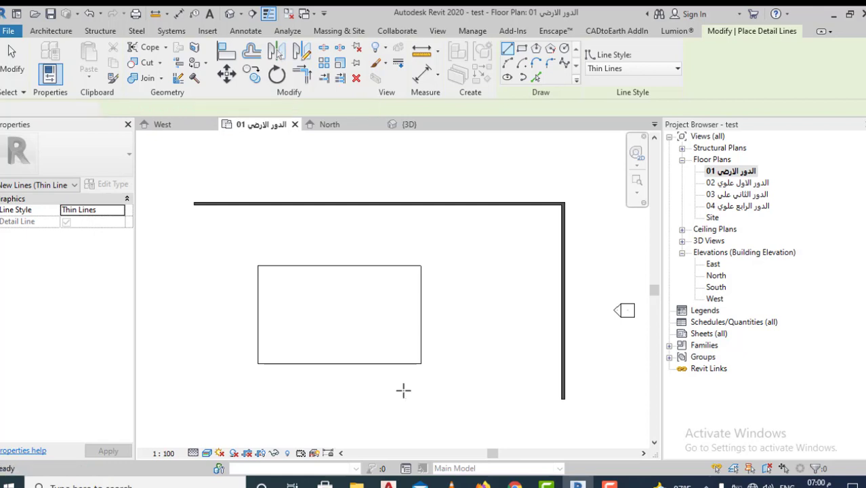
{"action": "scroll", "coordinate": [379, 387], "scroll_direction": "up", "scroll_amount": 1}
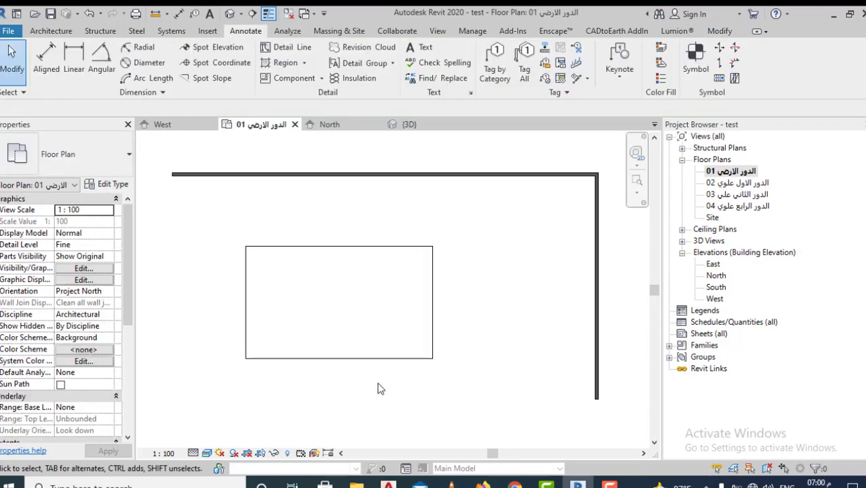
Step: Using WA, draw a Core Centerline 25 cm exterior wall from the rectangle's top-left to top-right corner
{"action": "key", "text": "w"}
{"action": "key", "text": "a"}
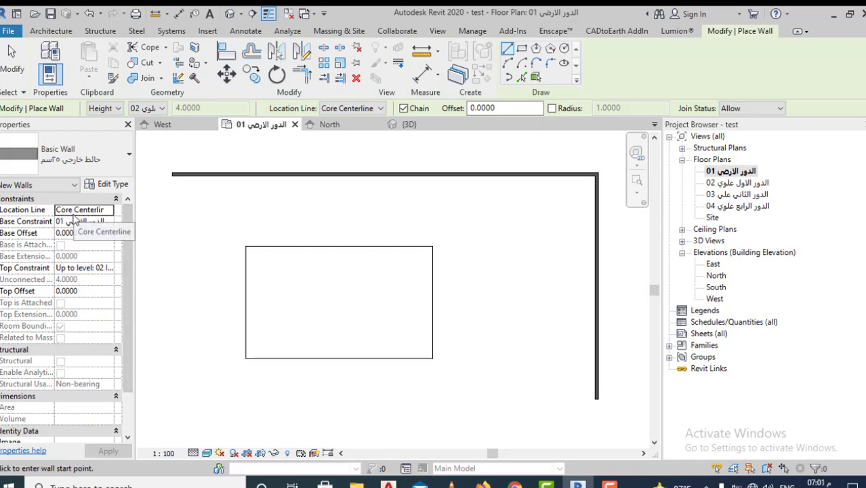
{"action": "scroll", "coordinate": [301, 254], "scroll_direction": "up", "scroll_amount": 2}
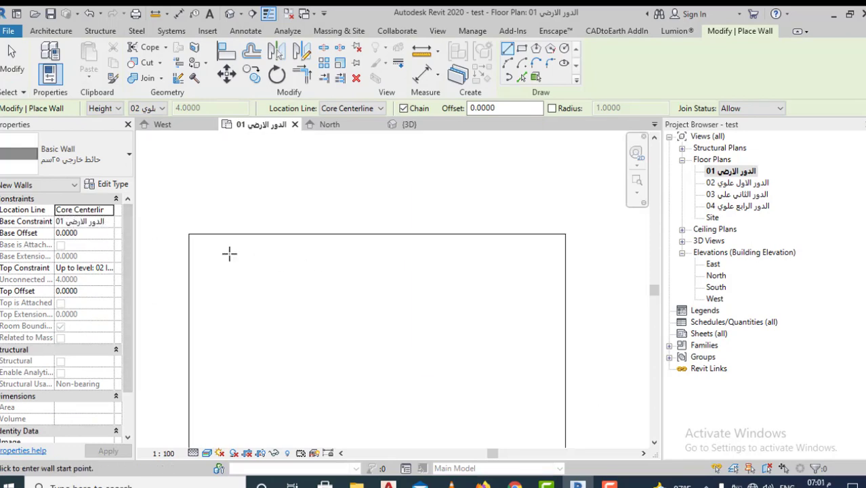
{"action": "scroll", "coordinate": [229, 254], "scroll_direction": "up", "scroll_amount": 1}
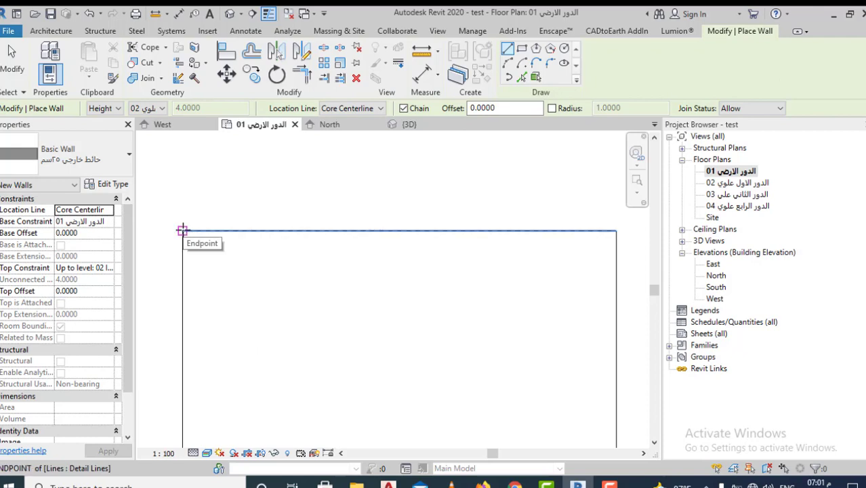
{"action": "left_click", "coordinate": [183, 230]}
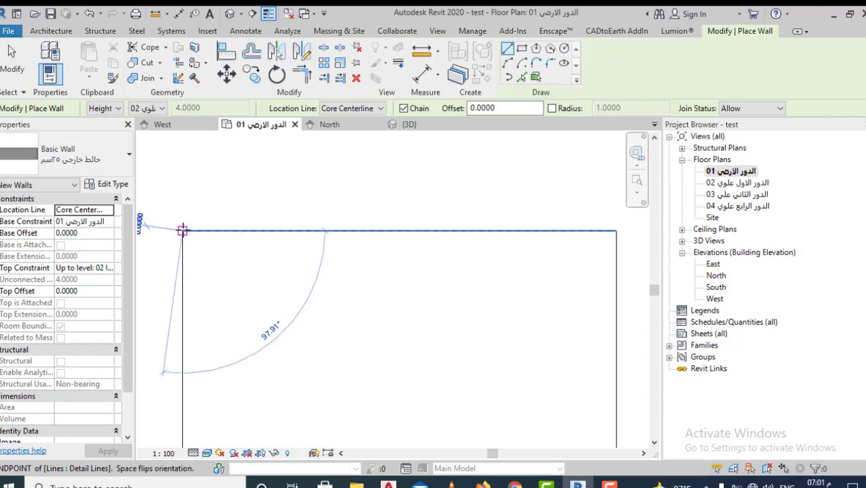
{"action": "scroll", "coordinate": [260, 230], "scroll_direction": "up", "scroll_amount": 2}
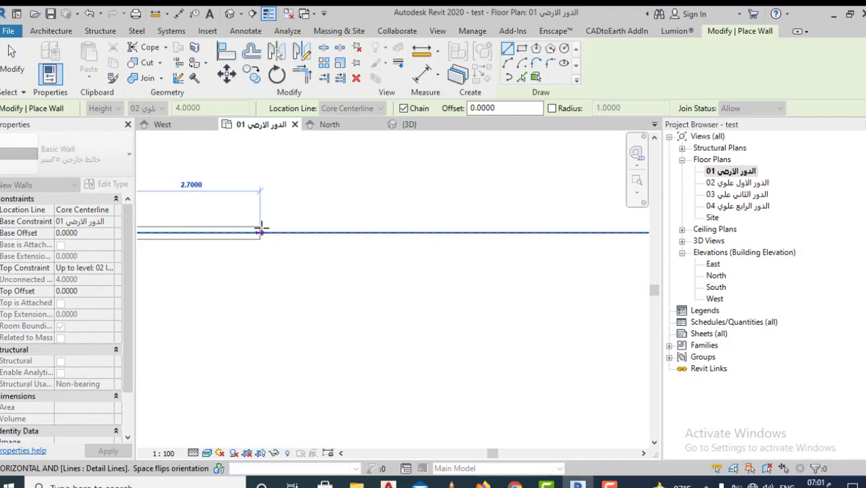
{"action": "scroll", "coordinate": [261, 231], "scroll_direction": "down", "scroll_amount": 2}
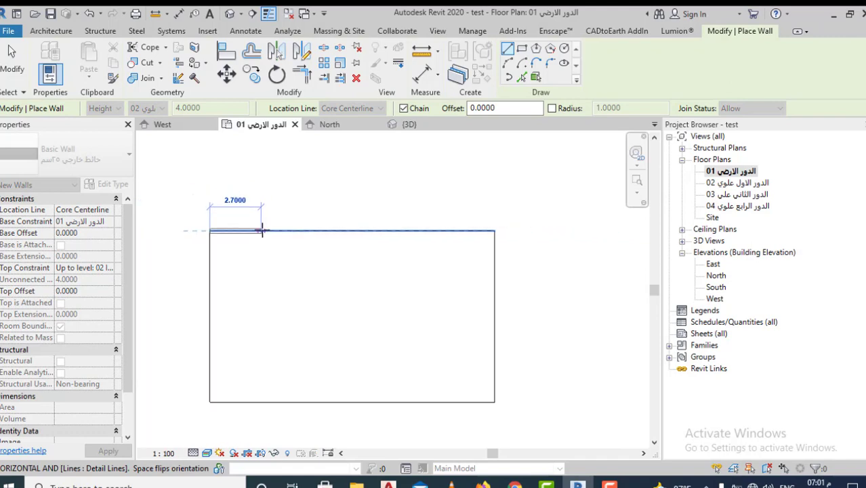
{"action": "scroll", "coordinate": [467, 229], "scroll_direction": "up", "scroll_amount": 2}
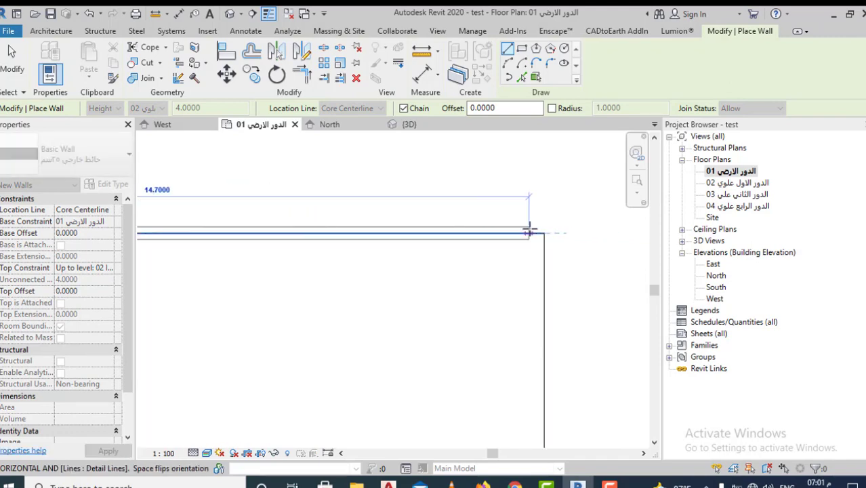
{"action": "left_click", "coordinate": [543, 233]}
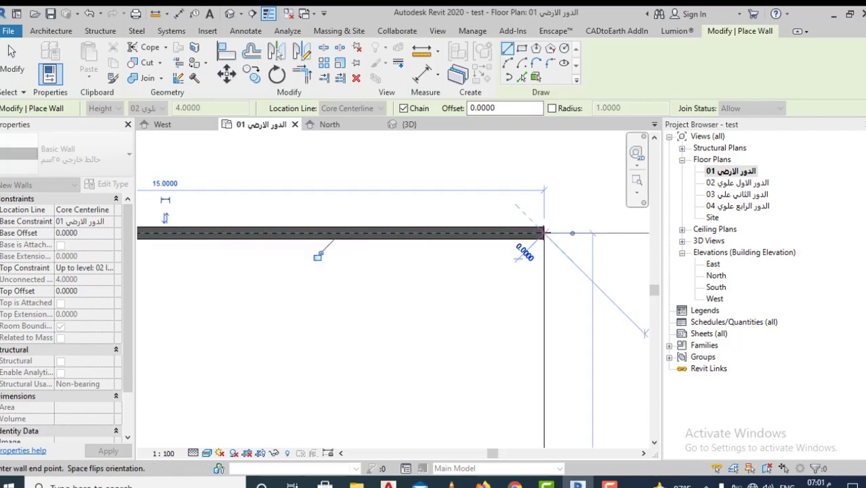
{"action": "key", "text": "Escape"}
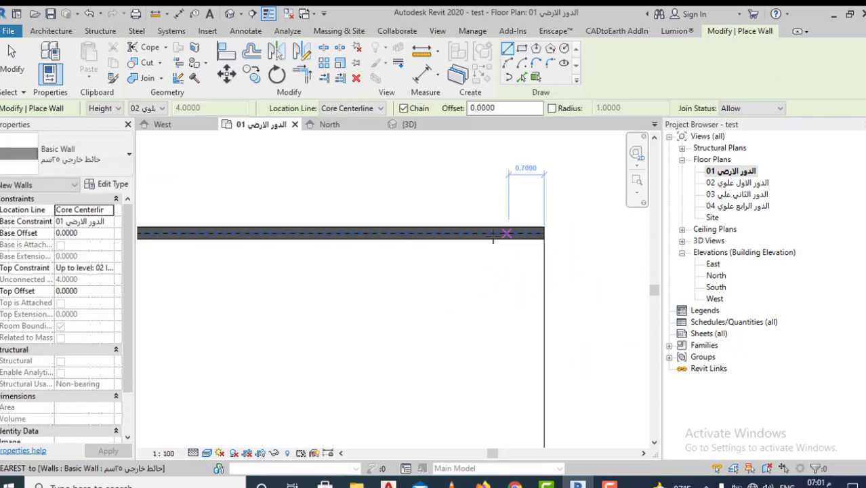
Step: Zoom around the plan to review the new top wall and bring up the Location Line options
{"action": "scroll", "coordinate": [551, 275], "scroll_direction": "down", "scroll_amount": 1}
{"action": "scroll", "coordinate": [475, 264], "scroll_direction": "down", "scroll_amount": 1}
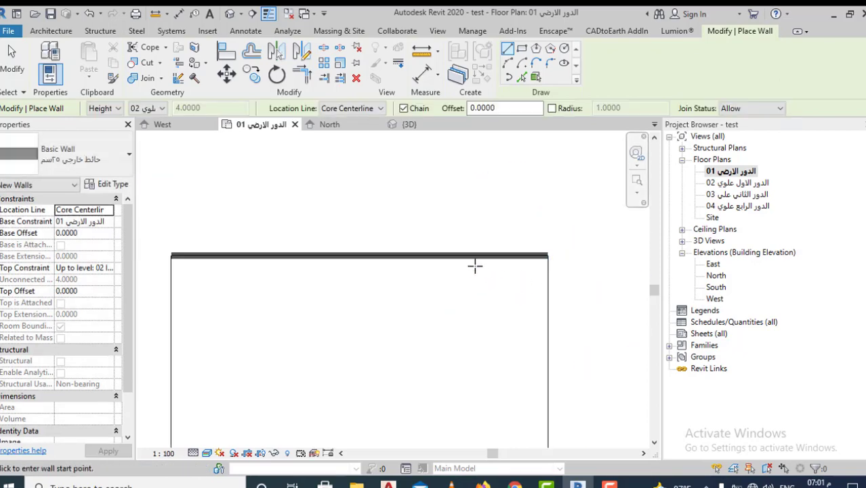
{"action": "scroll", "coordinate": [522, 218], "scroll_direction": "down", "scroll_amount": 1}
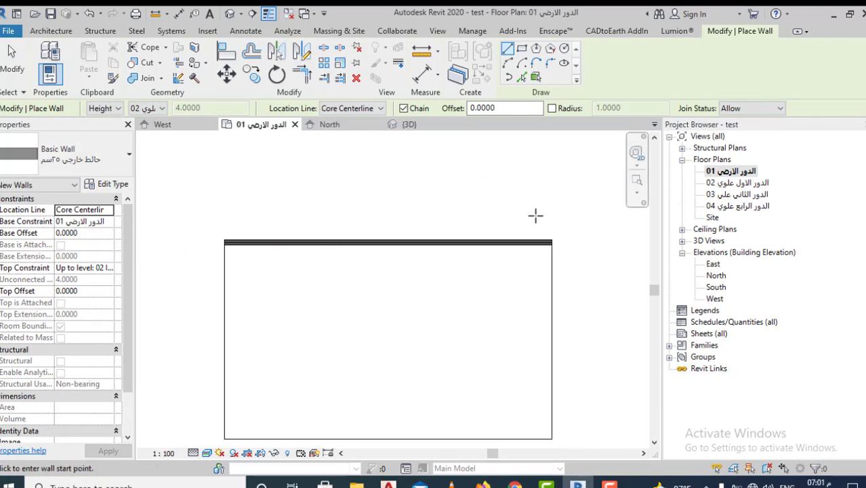
{"action": "scroll", "coordinate": [535, 214], "scroll_direction": "down", "scroll_amount": 1}
{"action": "scroll", "coordinate": [449, 229], "scroll_direction": "up", "scroll_amount": 2}
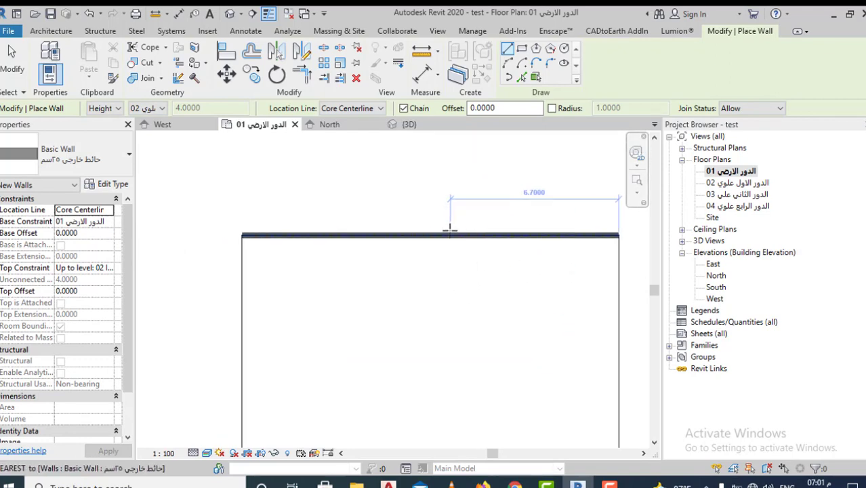
{"action": "scroll", "coordinate": [352, 244], "scroll_direction": "up", "scroll_amount": 1}
{"action": "scroll", "coordinate": [239, 252], "scroll_direction": "up", "scroll_amount": 1}
{"action": "scroll", "coordinate": [251, 256], "scroll_direction": "down", "scroll_amount": 1}
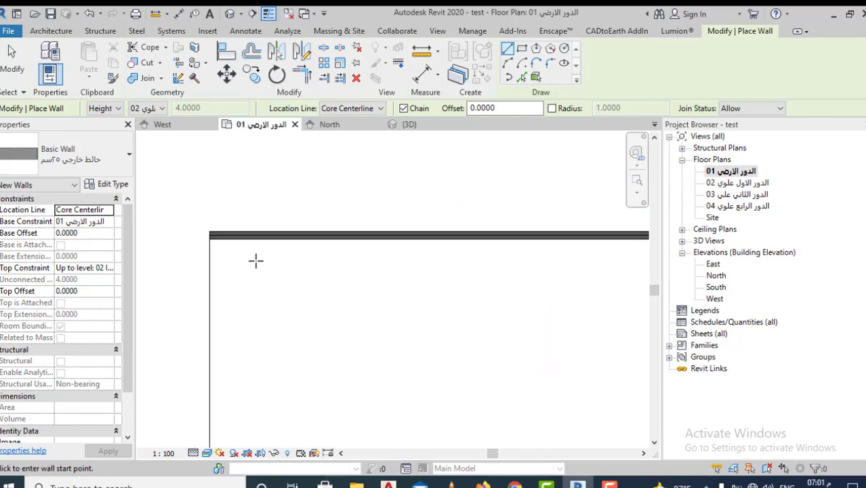
{"action": "left_click", "coordinate": [108, 210]}
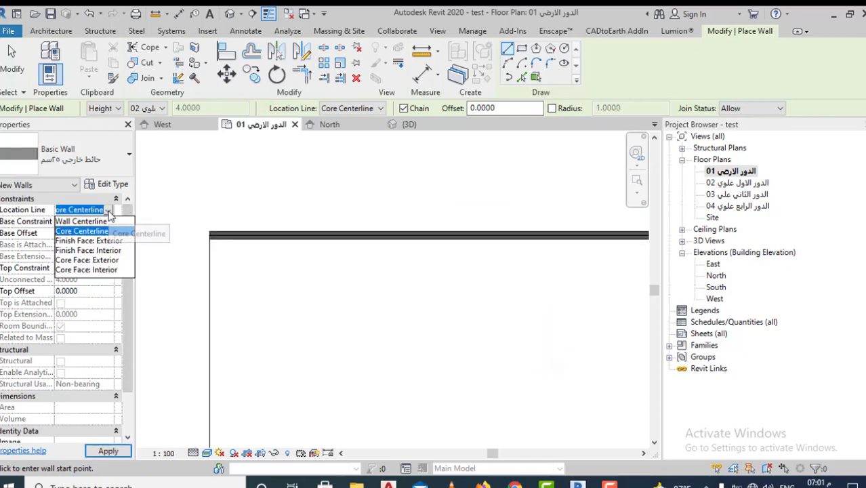
Step: With Core Face: Exterior, draw a wall along the rectangle's bottom edge, lower-left to lower-right corner
{"action": "left_click", "coordinate": [89, 260]}
{"action": "scroll", "coordinate": [247, 212], "scroll_direction": "down", "scroll_amount": 1}
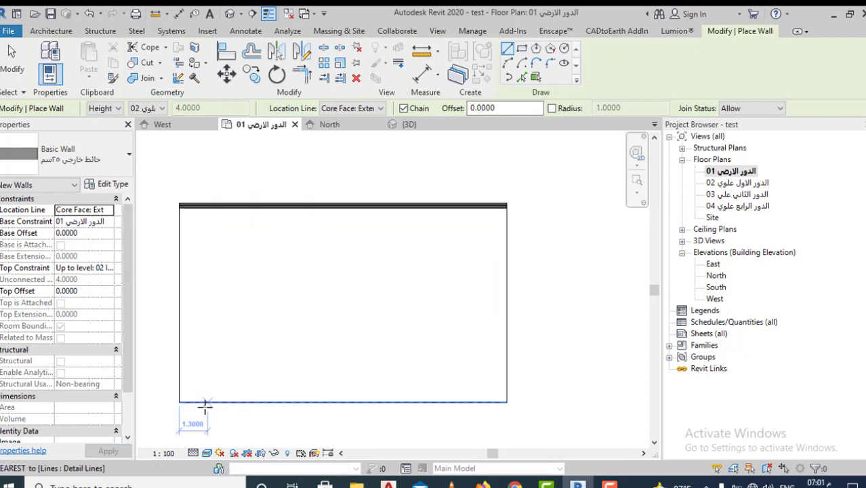
{"action": "scroll", "coordinate": [204, 405], "scroll_direction": "up", "scroll_amount": 2}
{"action": "left_click", "coordinate": [166, 401]}
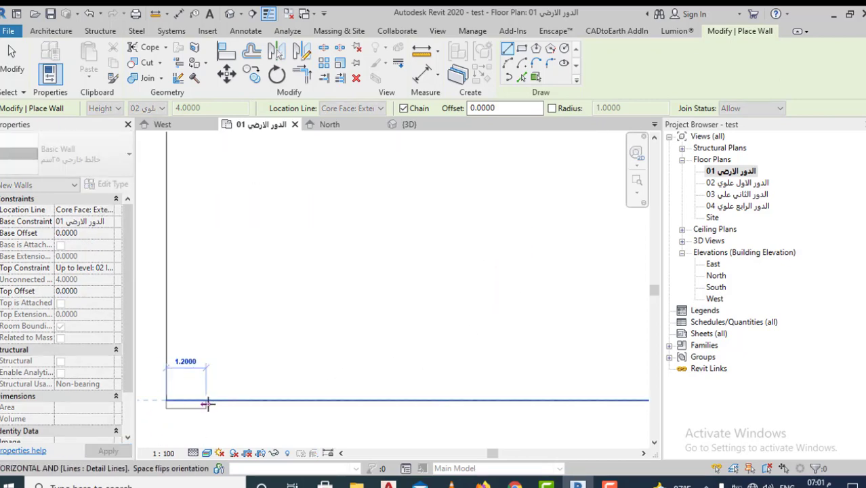
{"action": "scroll", "coordinate": [202, 402], "scroll_direction": "down", "scroll_amount": 2}
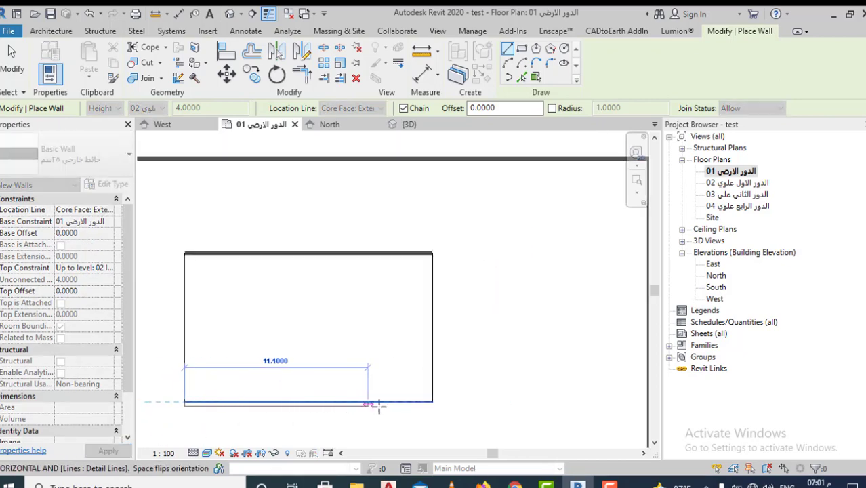
{"action": "left_click", "coordinate": [433, 403]}
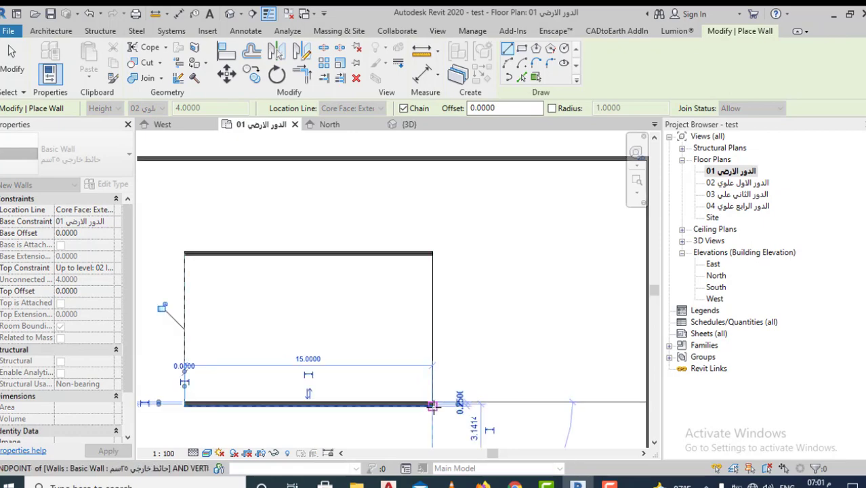
{"action": "key", "text": "Escape"}
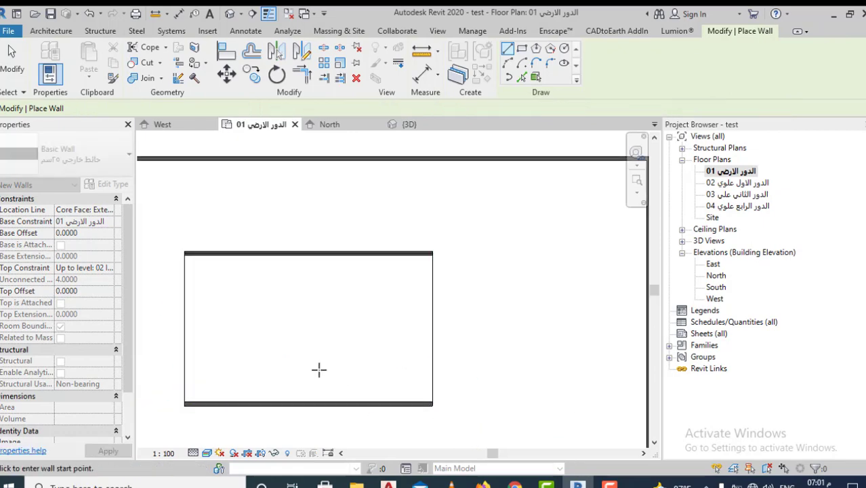
Step: With Core Face: Interior, draw the right wall from the lower-right to the top-right corner
{"action": "left_click", "coordinate": [111, 211]}
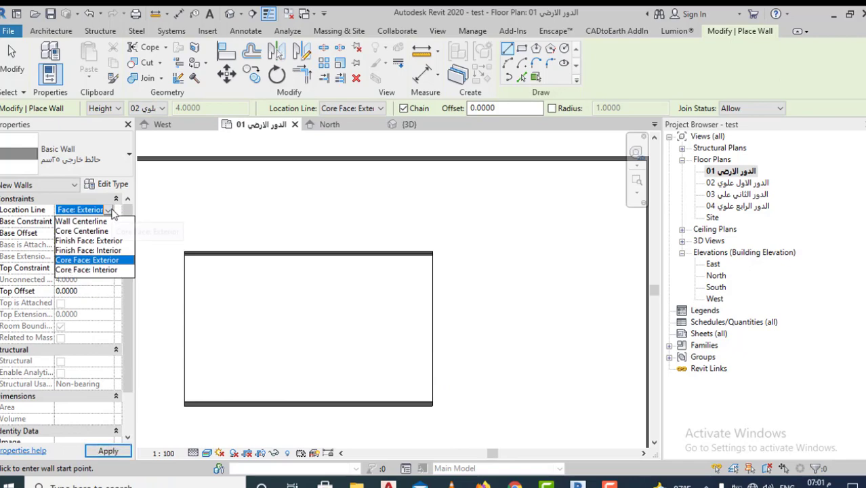
{"action": "left_click", "coordinate": [99, 270]}
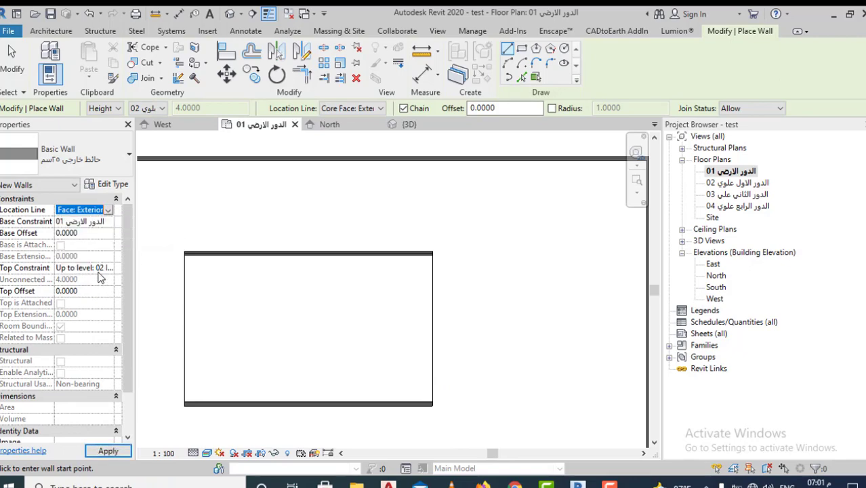
{"action": "scroll", "coordinate": [432, 401], "scroll_direction": "up", "scroll_amount": 3}
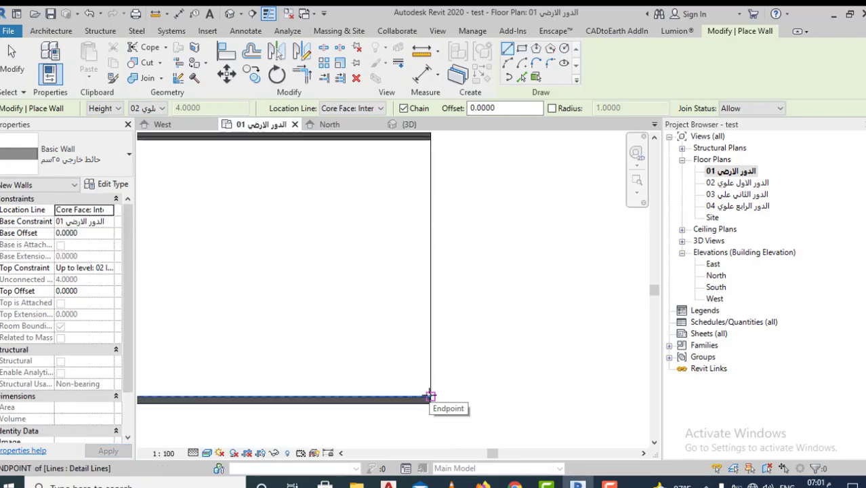
{"action": "left_click", "coordinate": [429, 397]}
{"action": "scroll", "coordinate": [430, 311], "scroll_direction": "down", "scroll_amount": 2}
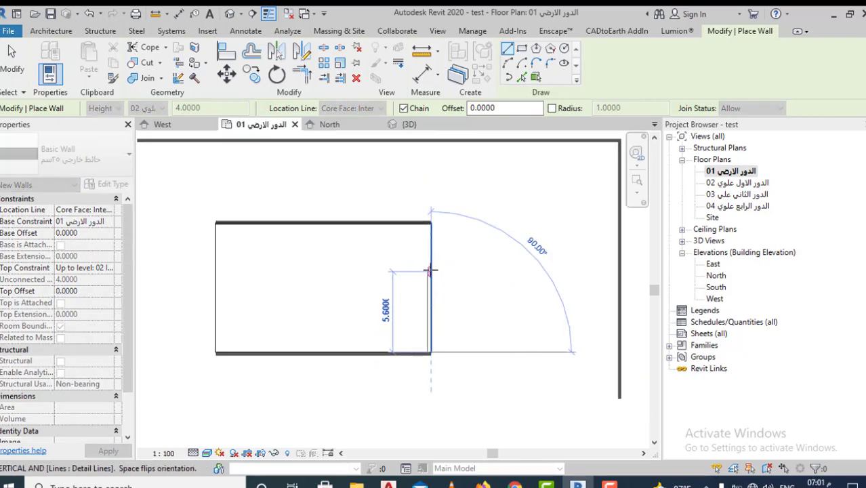
{"action": "scroll", "coordinate": [429, 178], "scroll_direction": "up", "scroll_amount": 1}
{"action": "scroll", "coordinate": [429, 178], "scroll_direction": "up", "scroll_amount": 2}
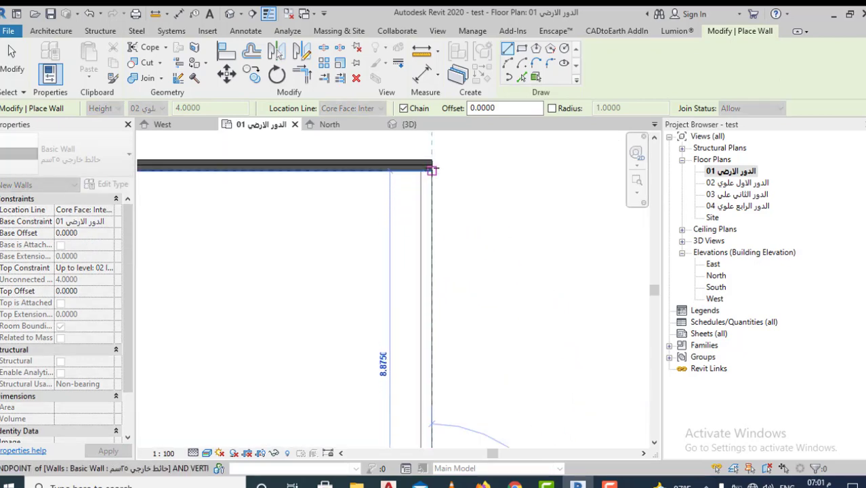
{"action": "left_click", "coordinate": [431, 177]}
{"action": "scroll", "coordinate": [454, 264], "scroll_direction": "down", "scroll_amount": 2}
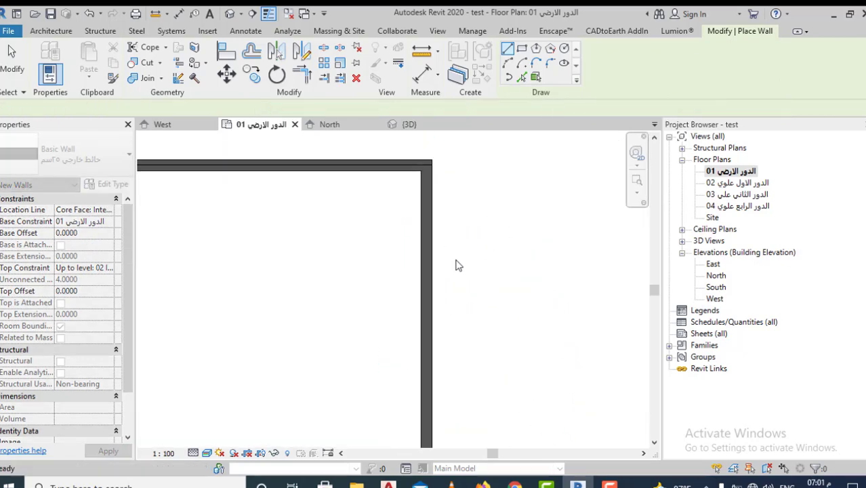
{"action": "key", "text": "Escape"}
{"action": "scroll", "coordinate": [466, 217], "scroll_direction": "down", "scroll_amount": 1}
Step: Exit wall placement and select the top detail line to check its 15 m length
{"action": "scroll", "coordinate": [556, 241], "scroll_direction": "down", "scroll_amount": 1}
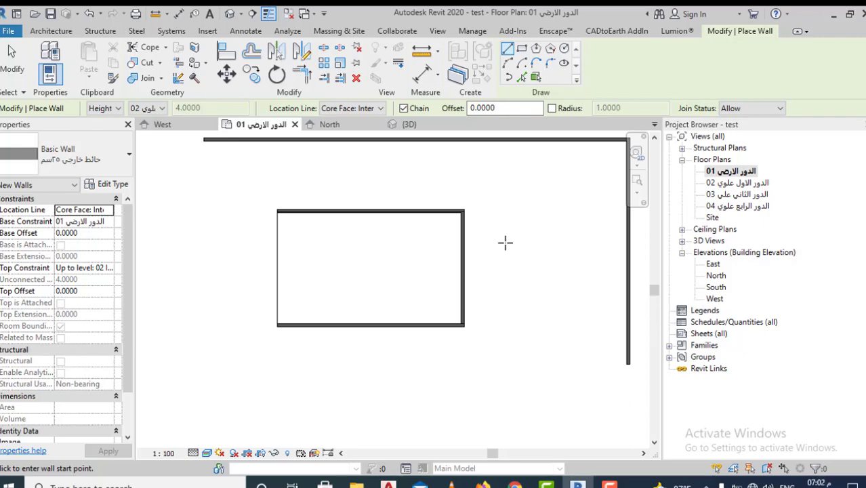
{"action": "scroll", "coordinate": [373, 237], "scroll_direction": "down", "scroll_amount": 1}
{"action": "scroll", "coordinate": [388, 256], "scroll_direction": "up", "scroll_amount": 1}
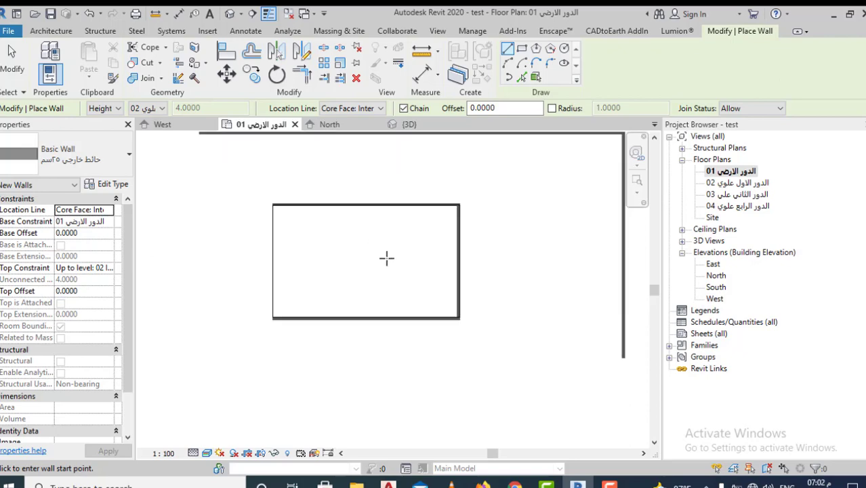
{"action": "scroll", "coordinate": [380, 234], "scroll_direction": "down", "scroll_amount": 1}
{"action": "scroll", "coordinate": [366, 284], "scroll_direction": "up", "scroll_amount": 1}
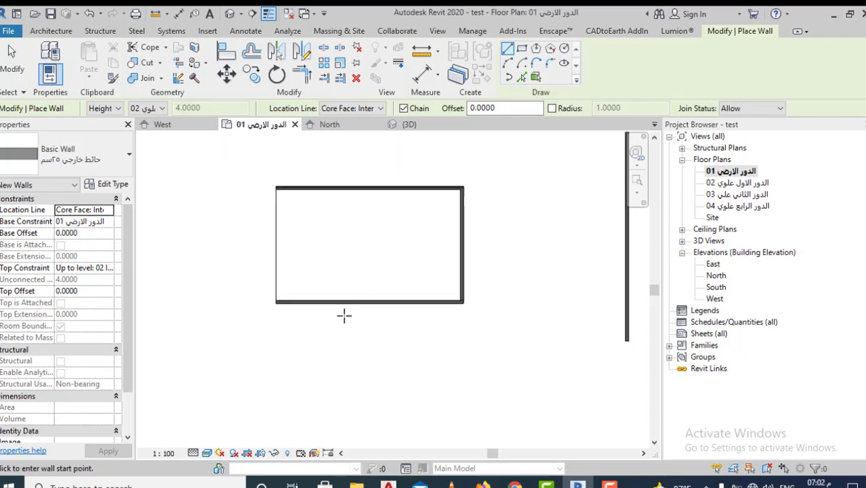
{"action": "scroll", "coordinate": [345, 313], "scroll_direction": "up", "scroll_amount": 1}
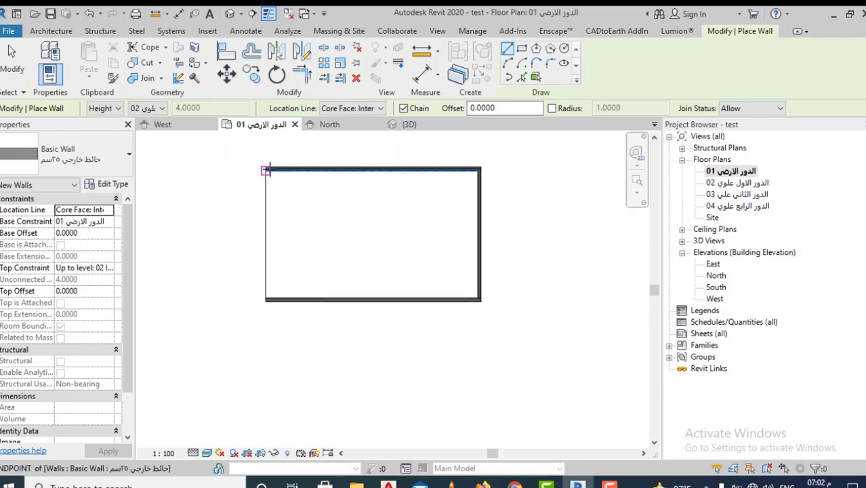
{"action": "left_click", "coordinate": [266, 168]}
{"action": "key", "text": "Escape"}
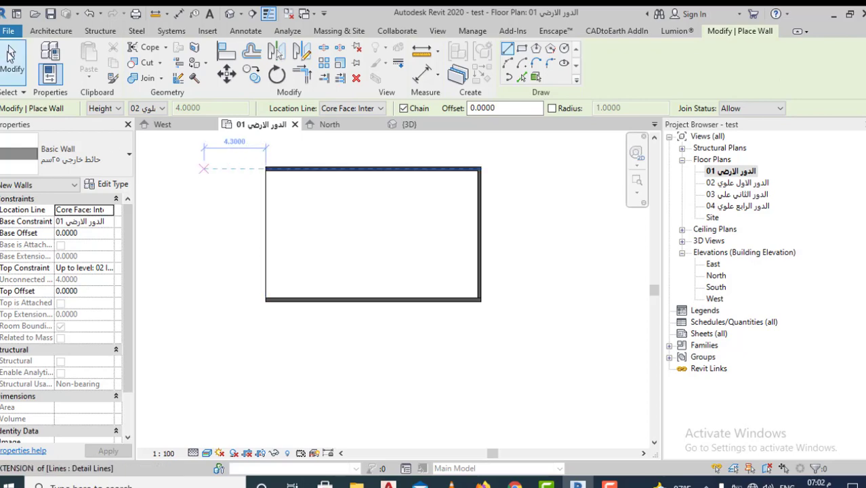
{"action": "key", "text": "Escape"}
{"action": "left_click", "coordinate": [283, 178]}
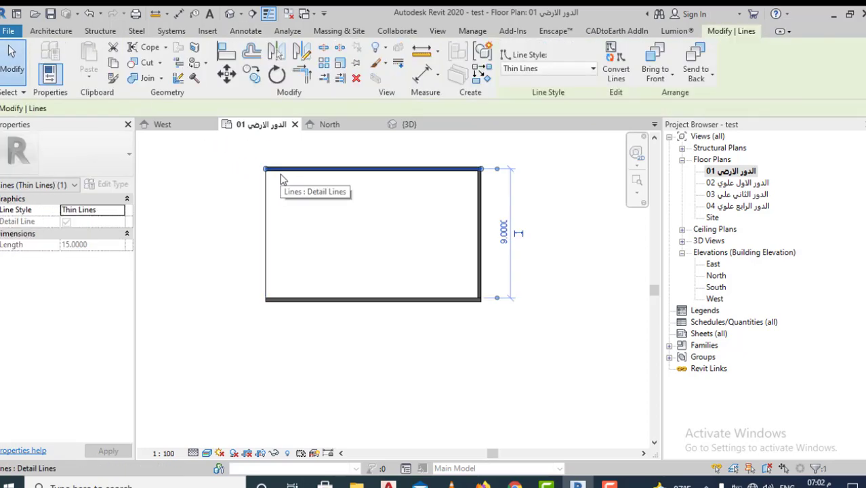
{"action": "key", "text": "Escape"}
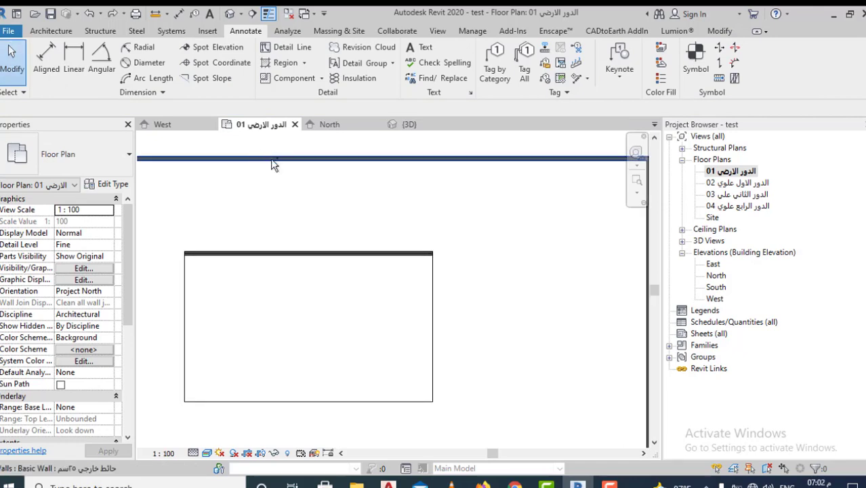
Step: Zoom out and restart the Wall tool with WA at Core Centerline
{"action": "scroll", "coordinate": [472, 255], "scroll_direction": "down", "scroll_amount": 2}
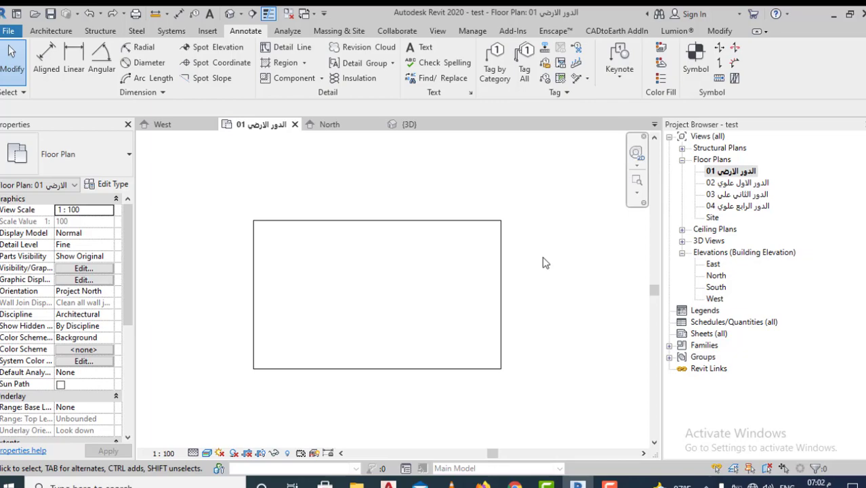
{"action": "key", "text": "w"}
{"action": "key", "text": "a"}
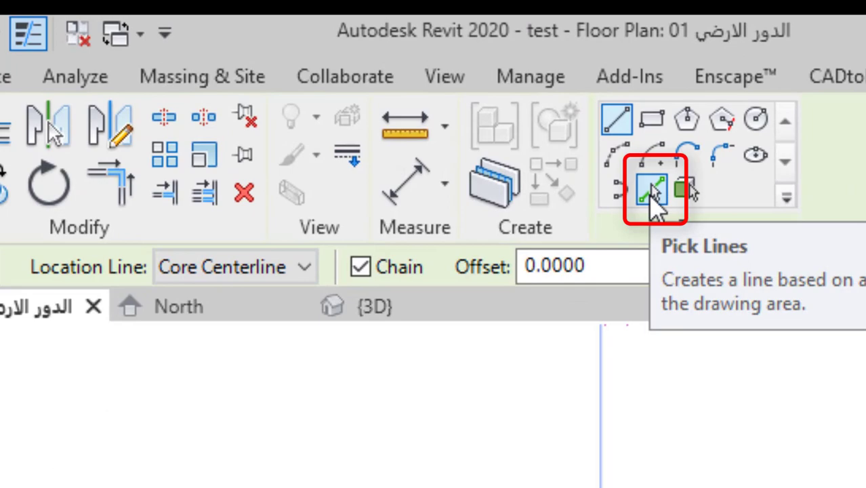
Step: Use Pick Lines to create a Core Centerline wall along the rectangle's top detail line
{"action": "left_click", "coordinate": [652, 191]}
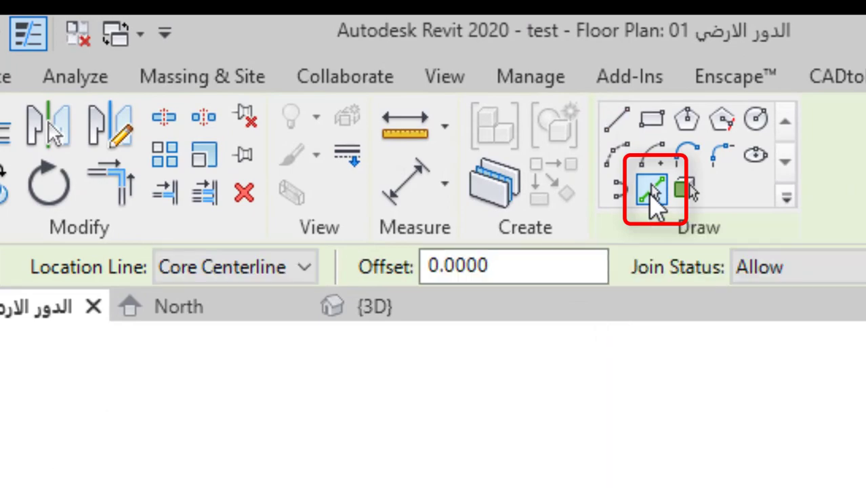
{"action": "scroll", "coordinate": [384, 226], "scroll_direction": "up", "scroll_amount": 1}
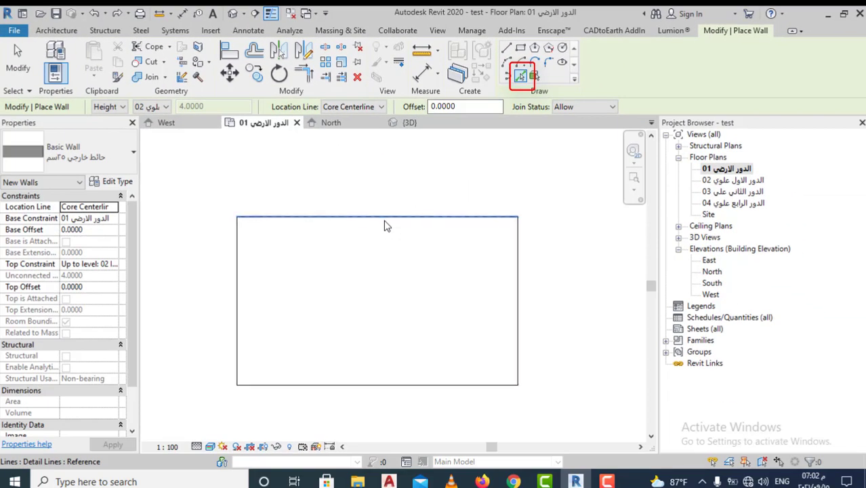
{"action": "scroll", "coordinate": [383, 226], "scroll_direction": "up", "scroll_amount": 1}
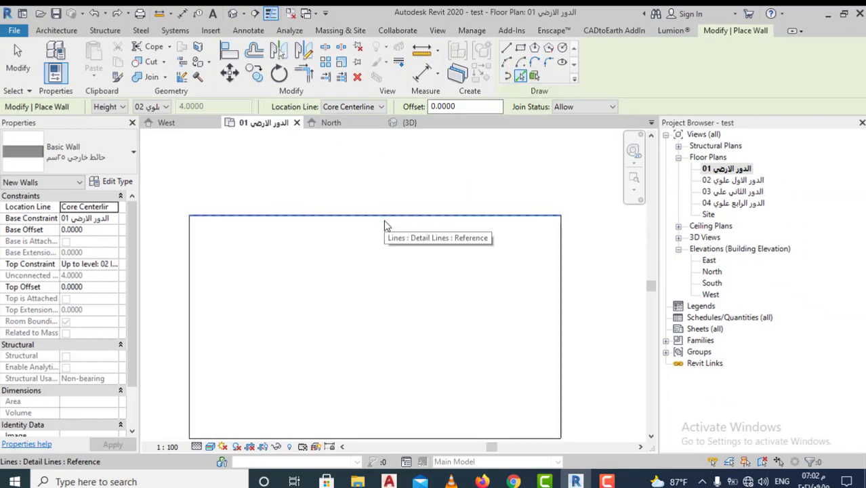
{"action": "left_click", "coordinate": [385, 224]}
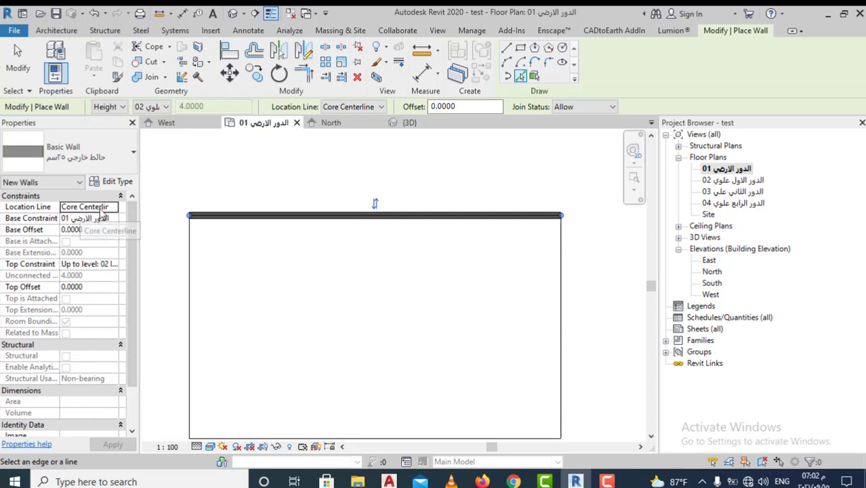
{"action": "left_click", "coordinate": [116, 210]}
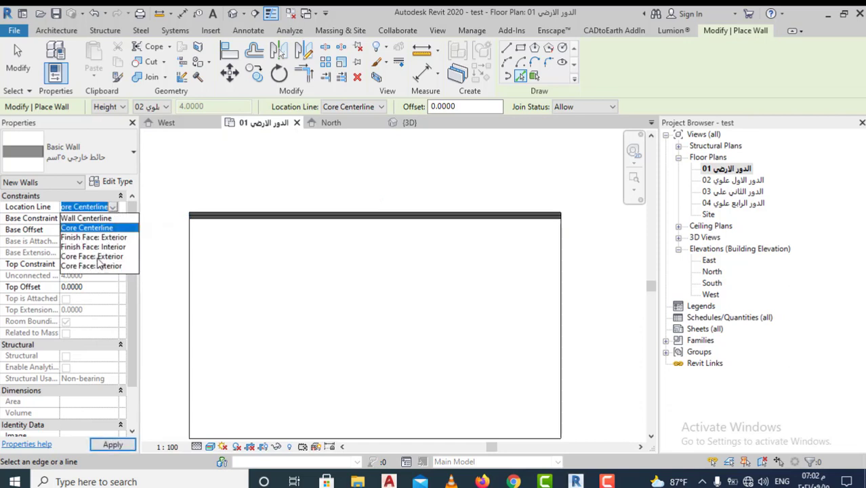
Step: With Core Face: Interior, pick the right, bottom and left detail lines to make walls
{"action": "left_click", "coordinate": [100, 267]}
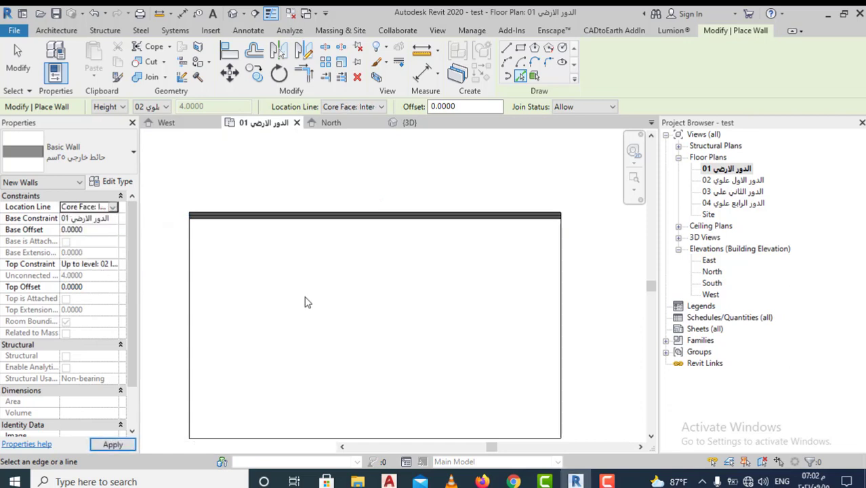
{"action": "scroll", "coordinate": [432, 237], "scroll_direction": "down", "scroll_amount": 2}
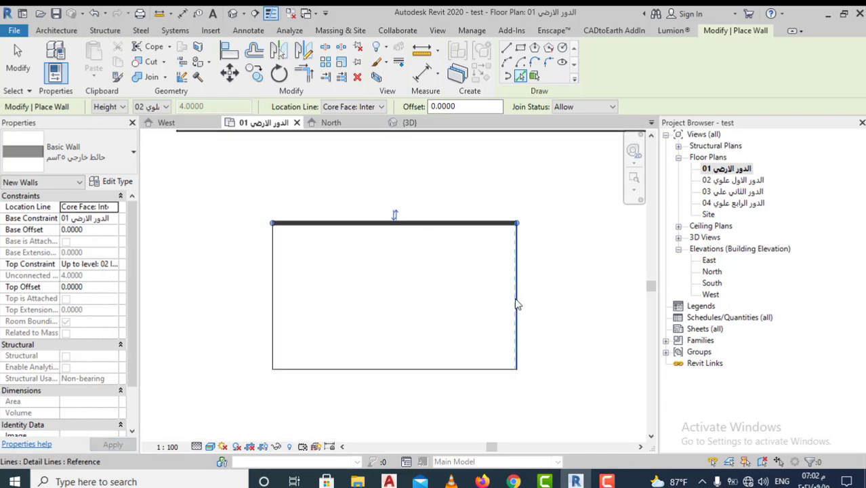
{"action": "left_click", "coordinate": [516, 305]}
{"action": "left_click", "coordinate": [456, 369]}
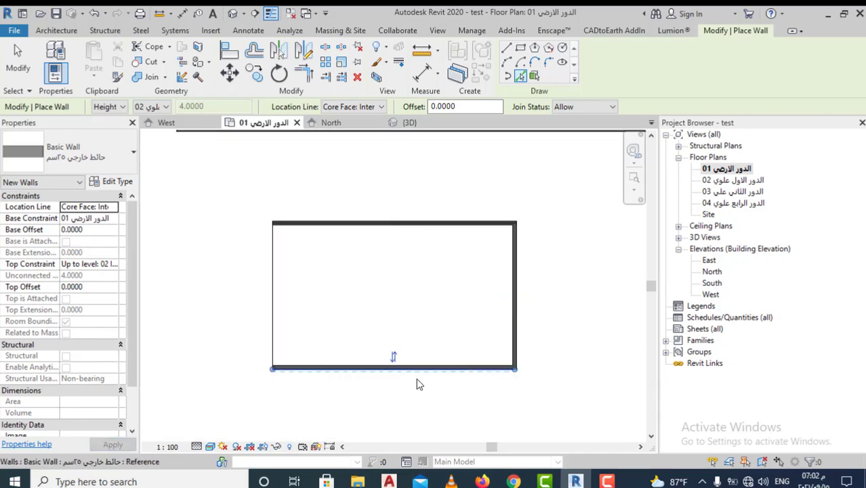
{"action": "left_click", "coordinate": [275, 306]}
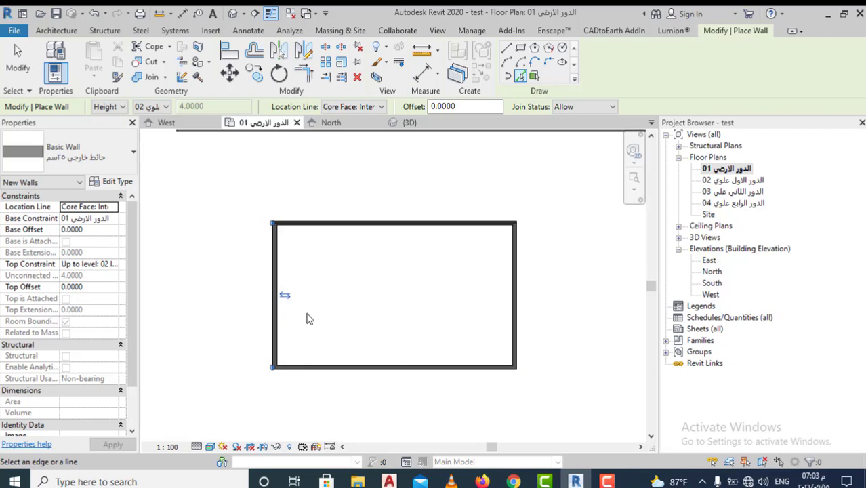
{"action": "scroll", "coordinate": [265, 265], "scroll_direction": "down", "scroll_amount": 1}
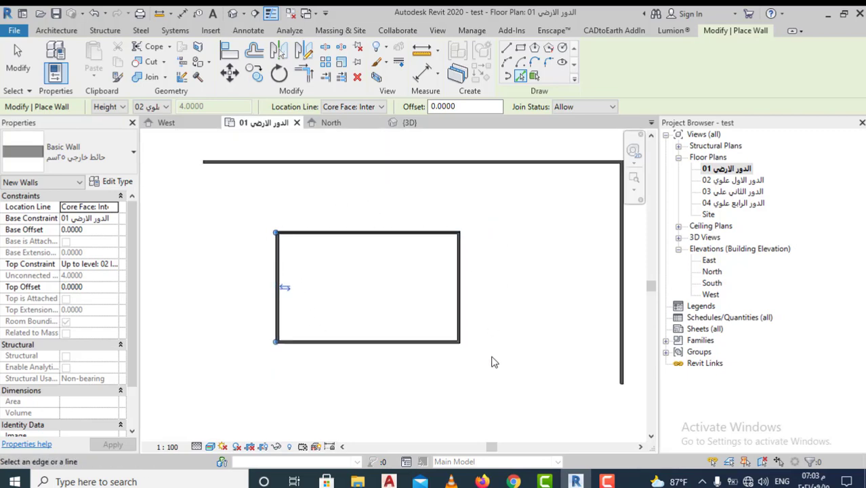
{"action": "middle_click_drag", "start_coordinate": [493, 360], "coordinate": [485, 343]}
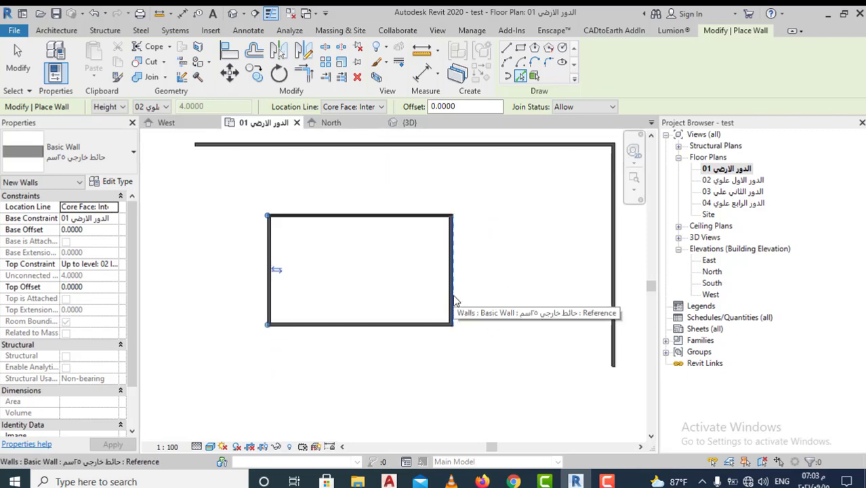